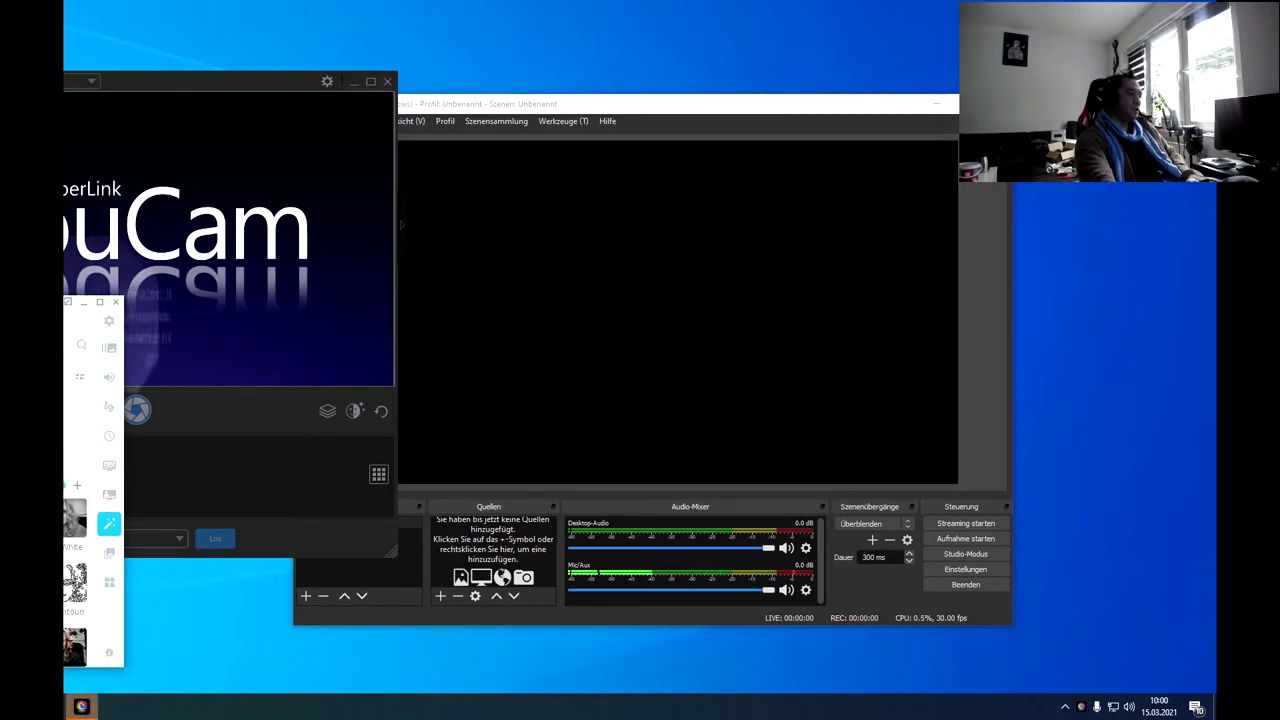
Move the YouCam window fully into view and set its capture device to ManyCam Virtual Webcam
click(205, 366)
click(325, 79)
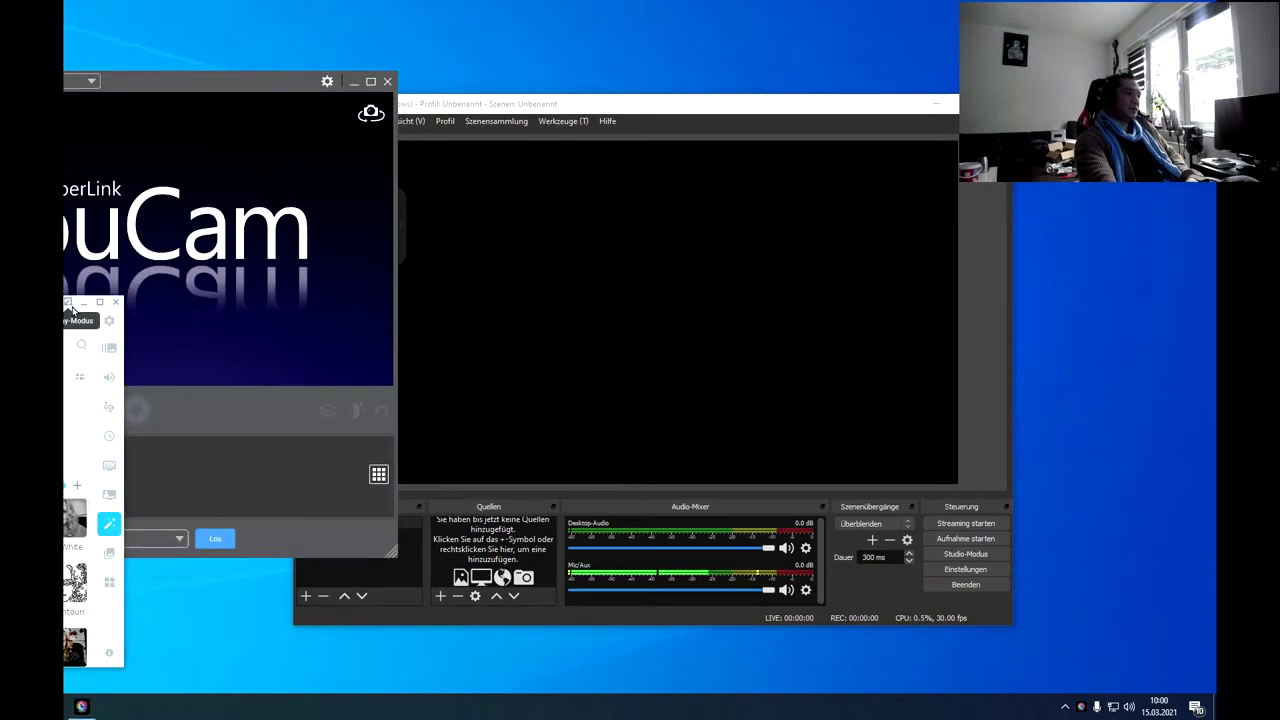
drag(207, 86, 177, 94)
drag(282, 117, 454, 111)
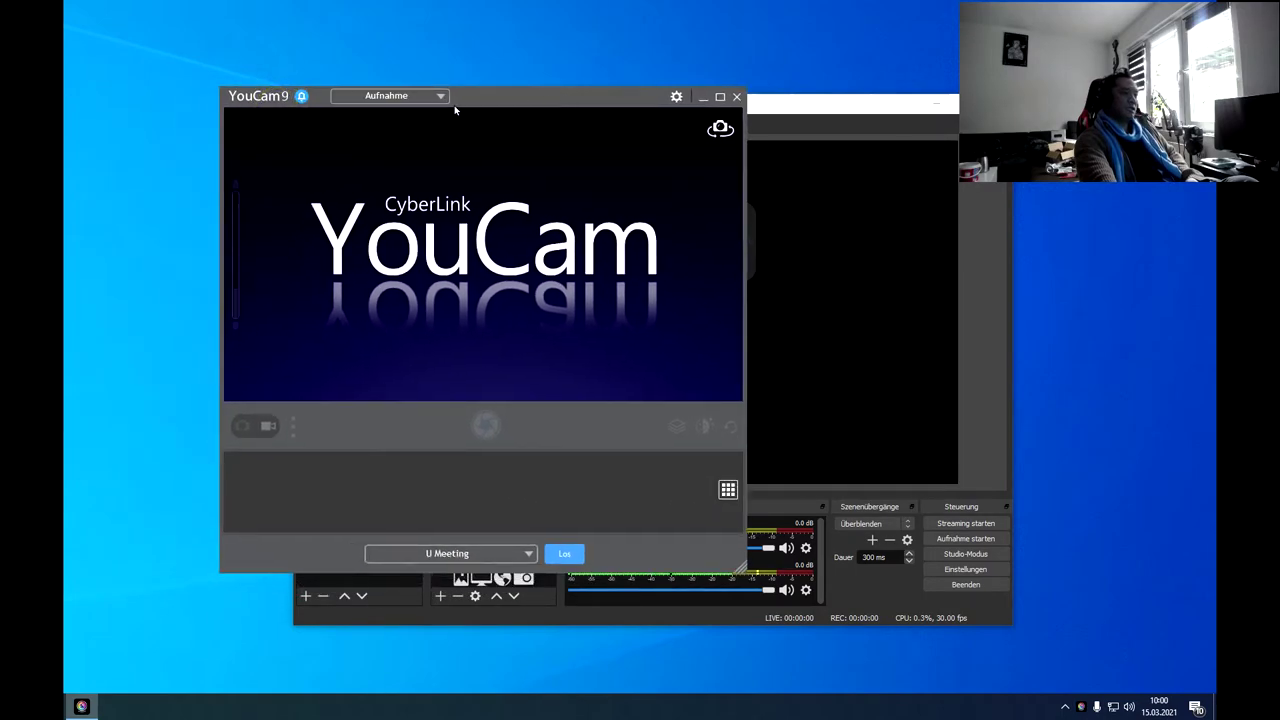
click(674, 97)
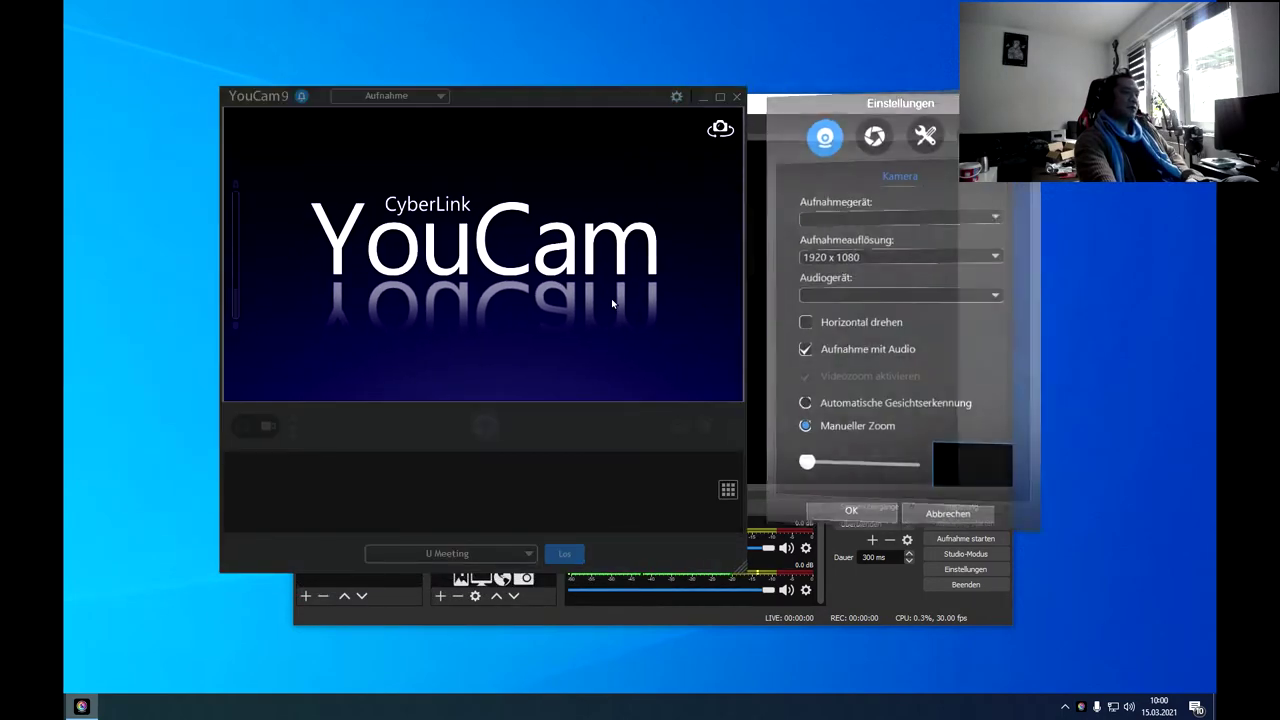
click(881, 218)
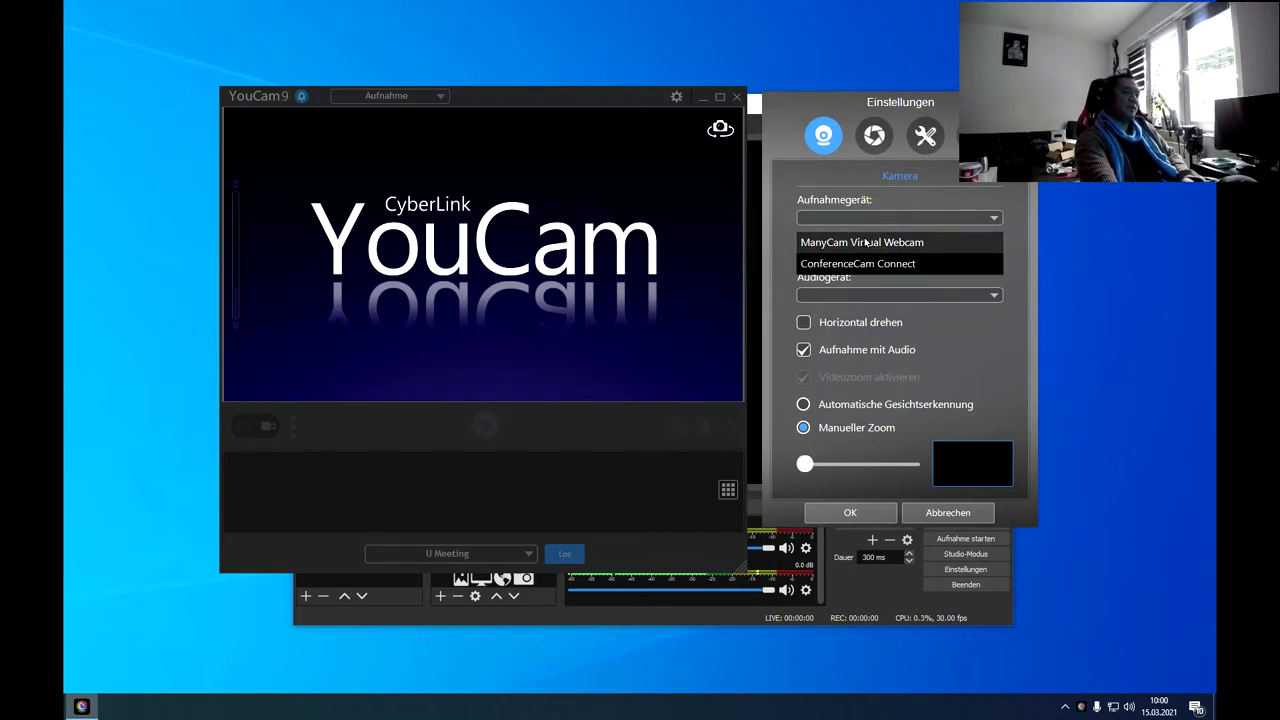
click(865, 242)
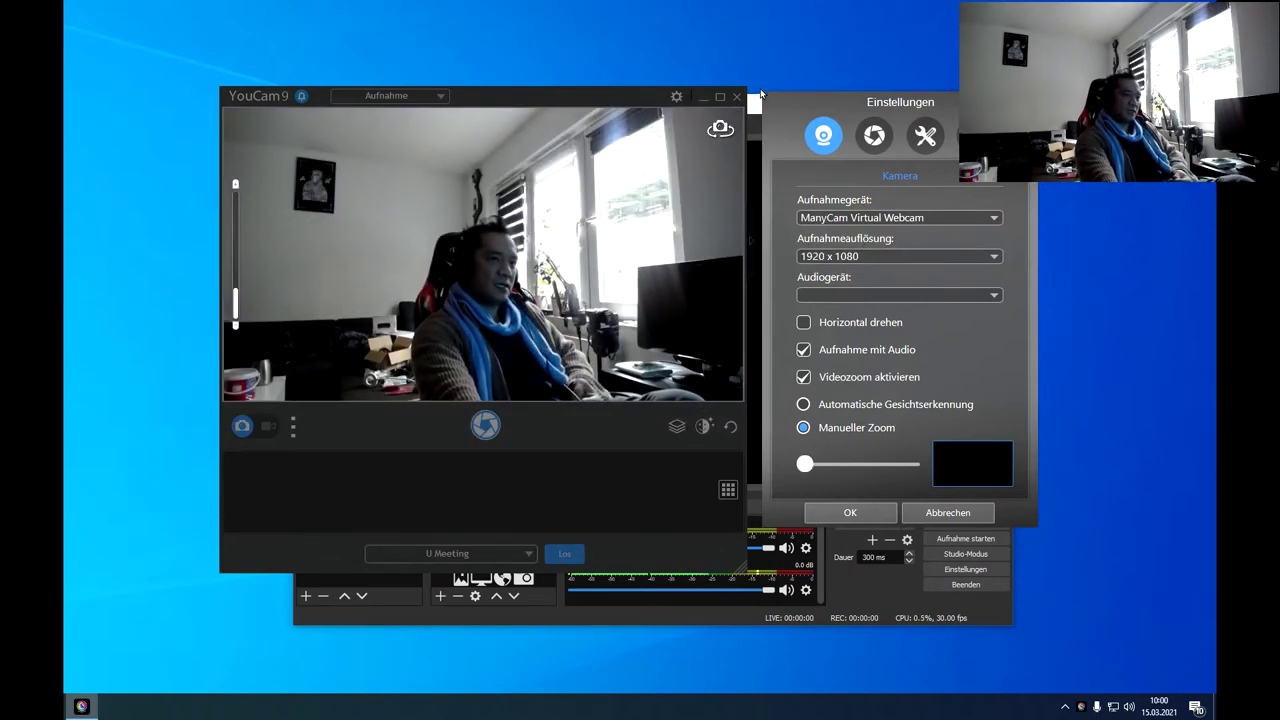
click(850, 511)
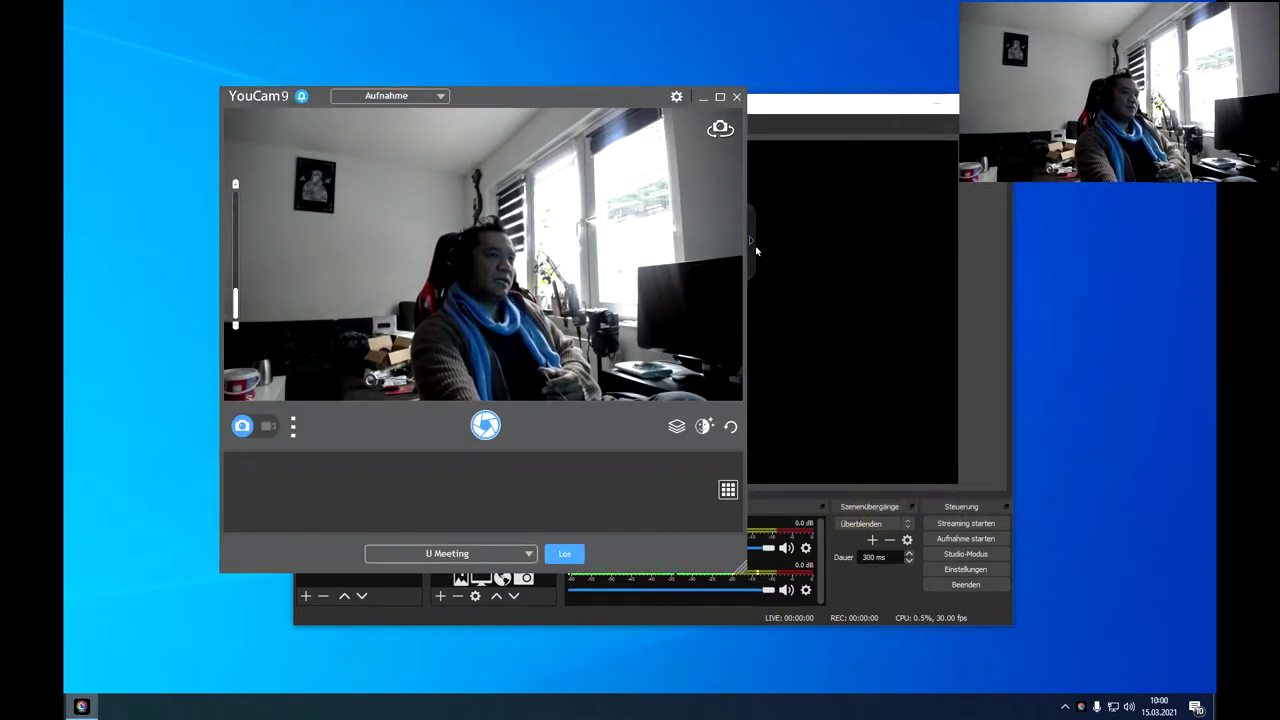
Expand YouCam's effects panel and show the particle effects gallery
click(751, 244)
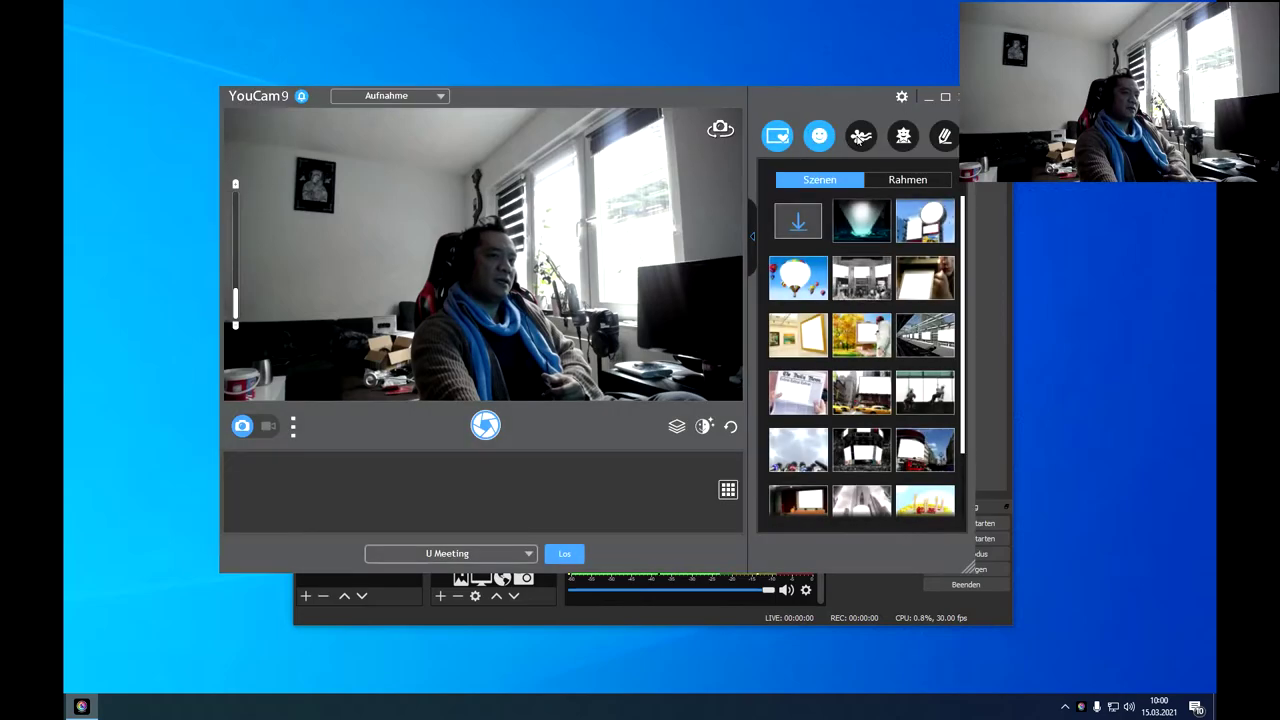
click(866, 140)
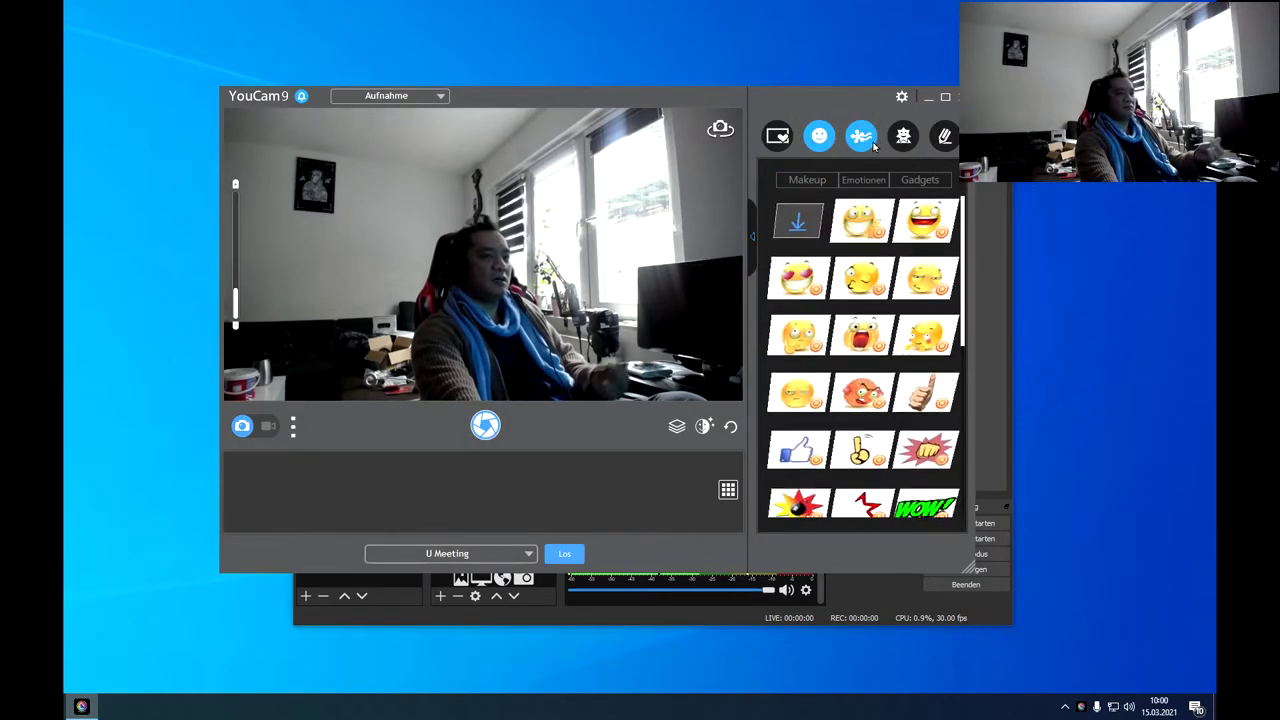
click(864, 140)
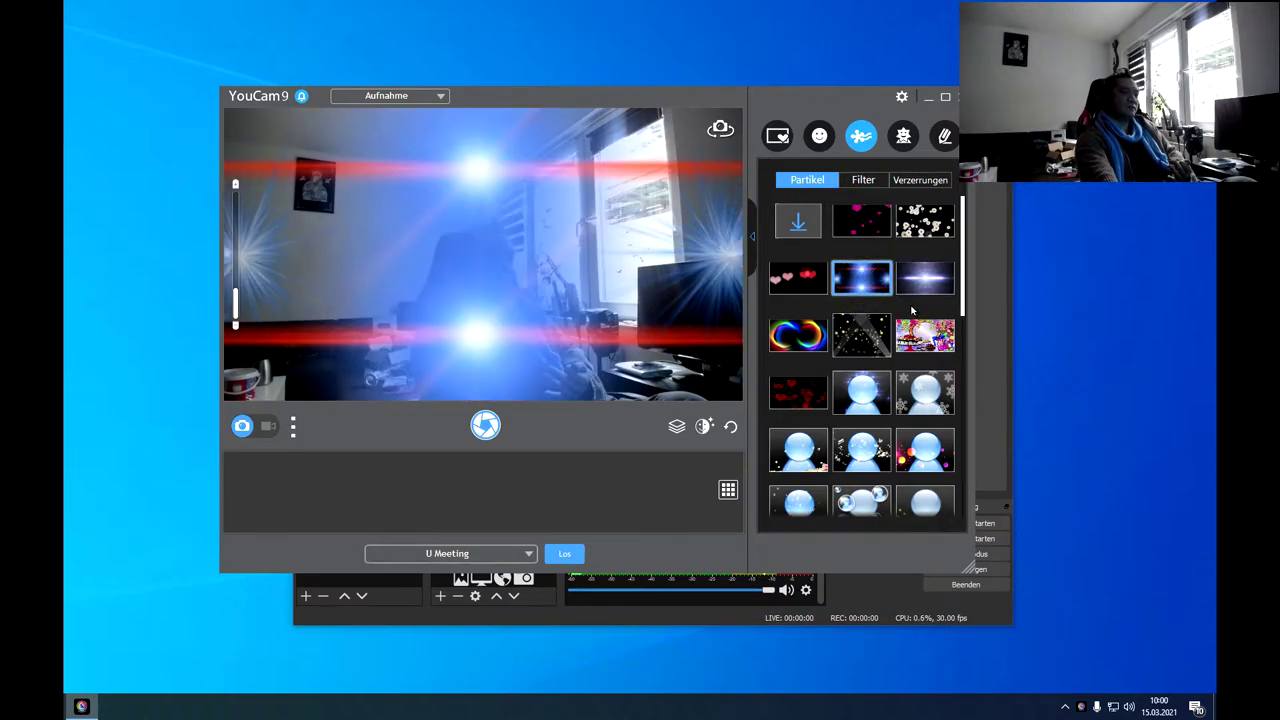
Try several particle effects on the webcam image, including the light flare, the starry spotlights and the pink hearts border
click(922, 278)
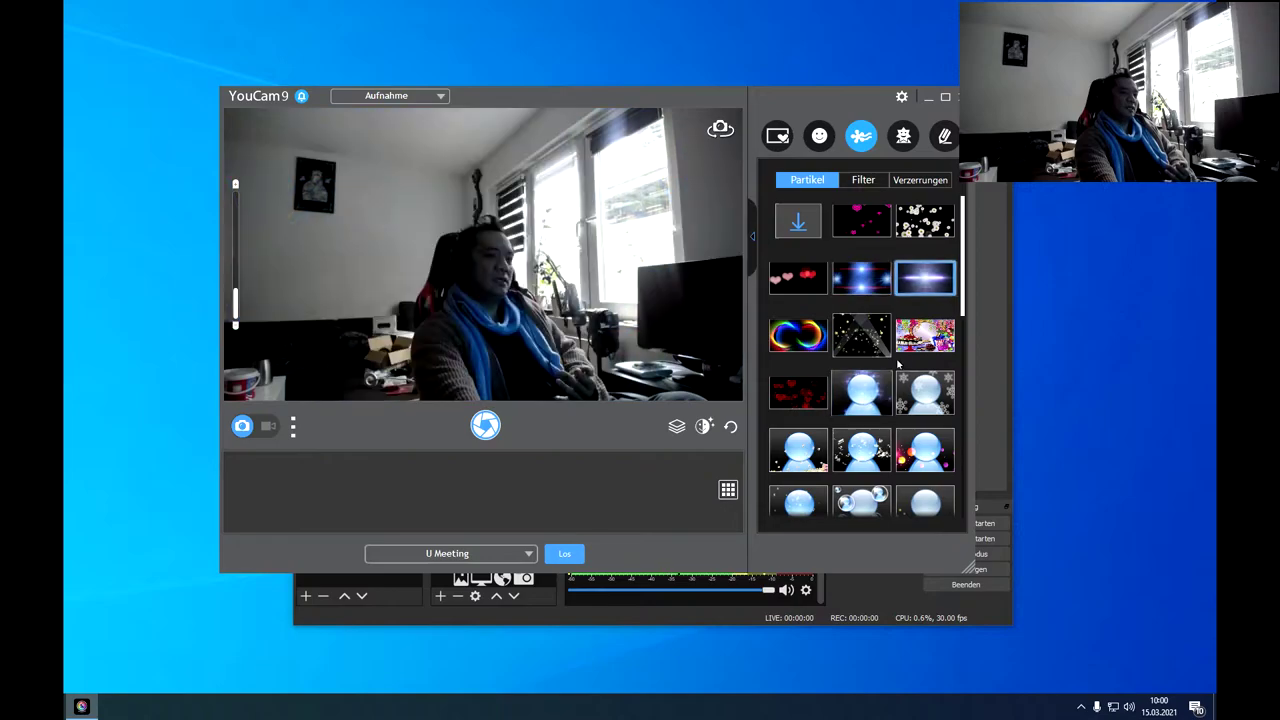
click(862, 336)
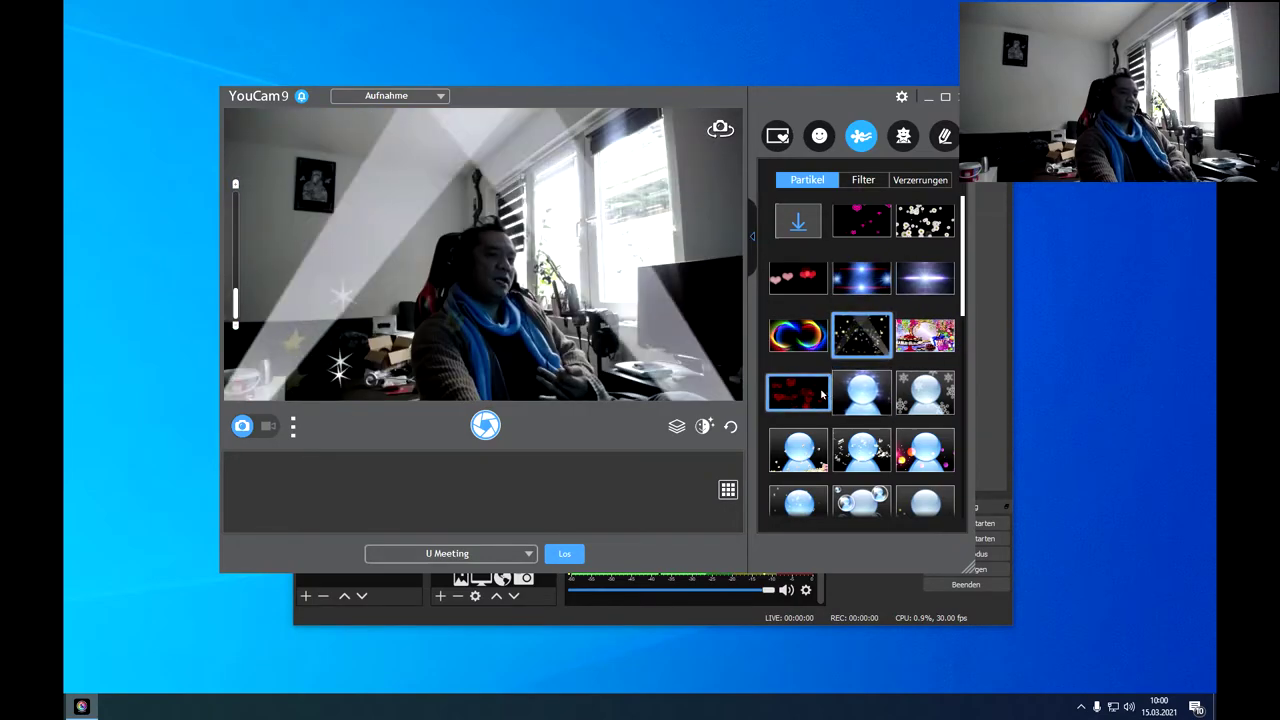
scroll(825, 420, down, 3)
scroll(825, 430, down, 2)
click(862, 393)
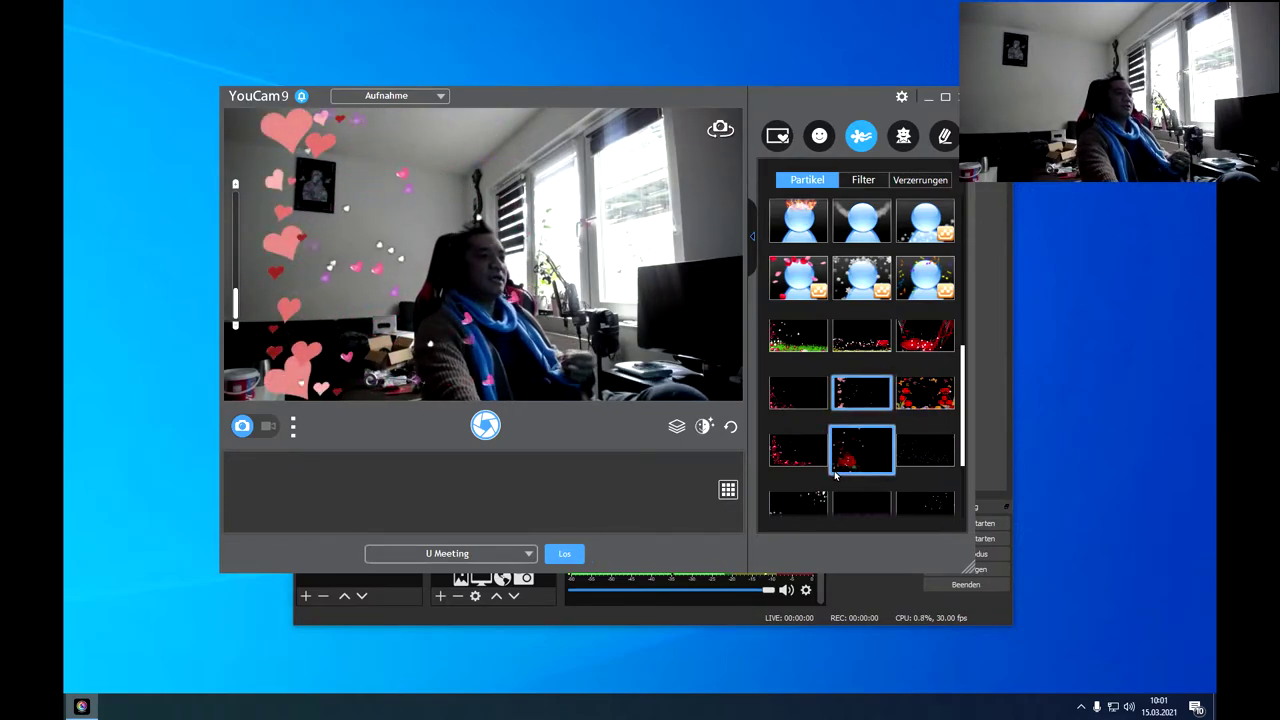
scroll(836, 470, down, 3)
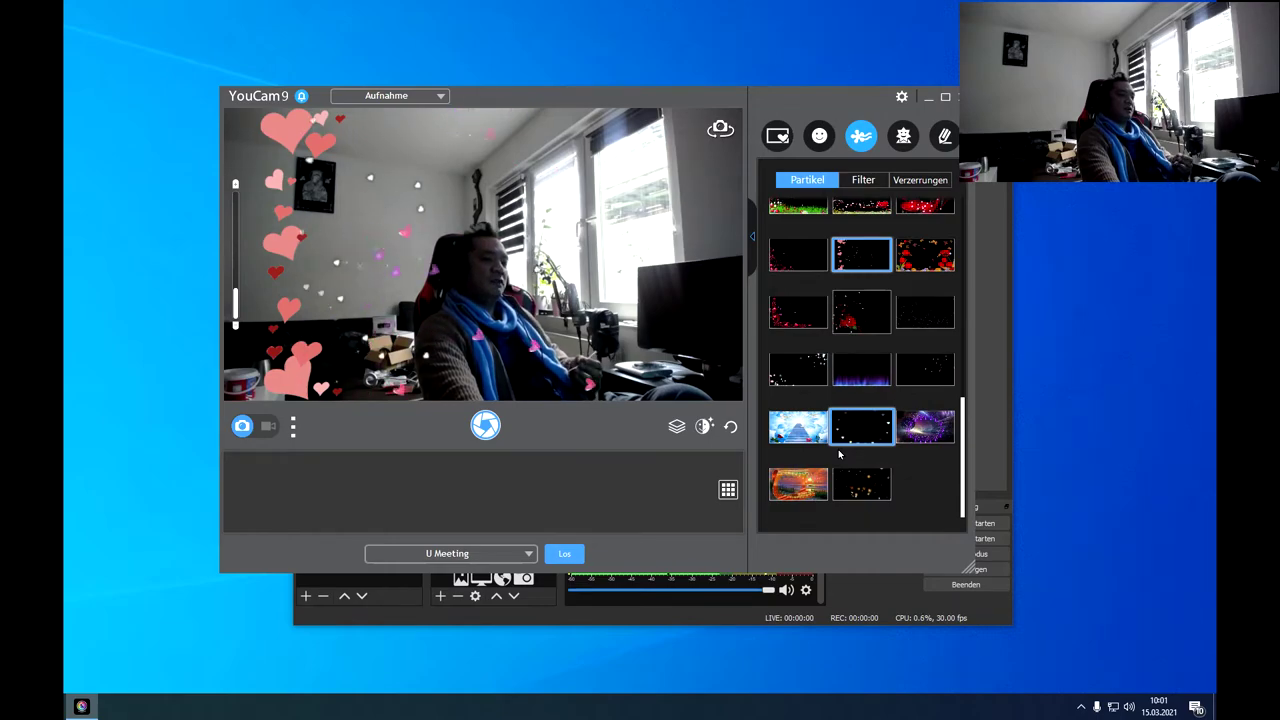
Switch to the filter effects, try several looks and apply the middle filter in the fourth row to the webcam image
drag(678, 97, 742, 160)
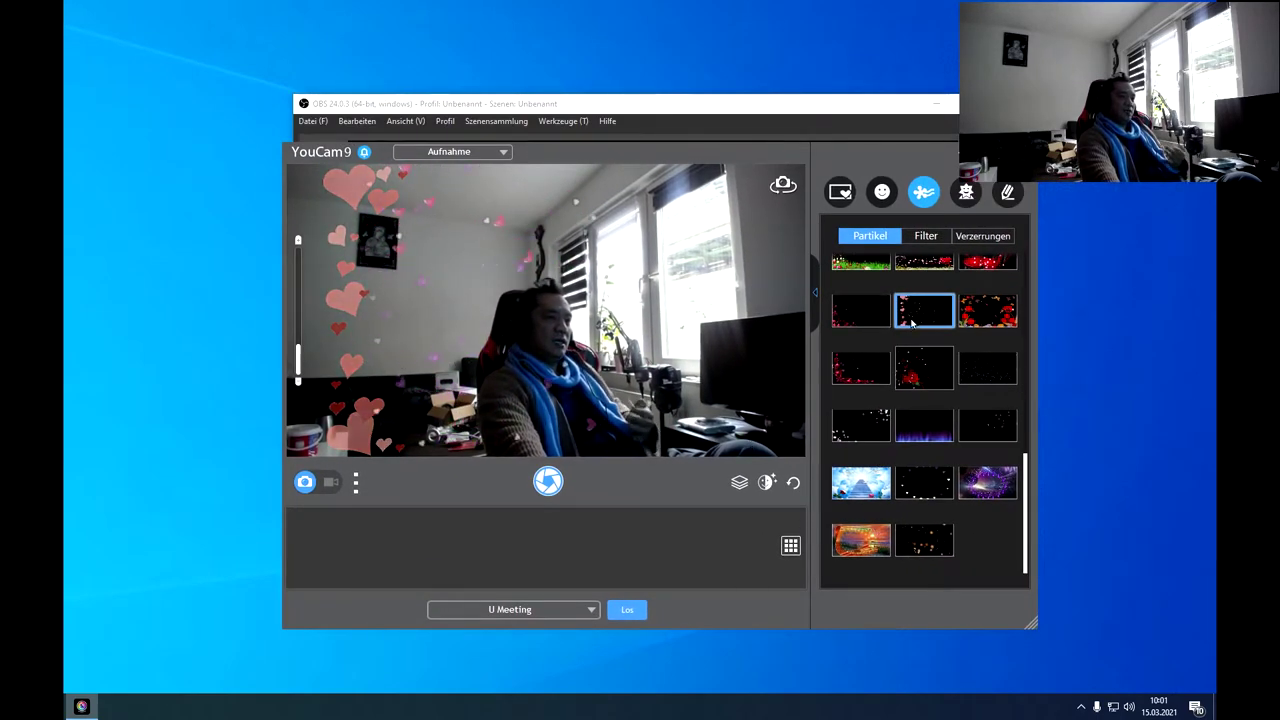
click(915, 235)
click(860, 278)
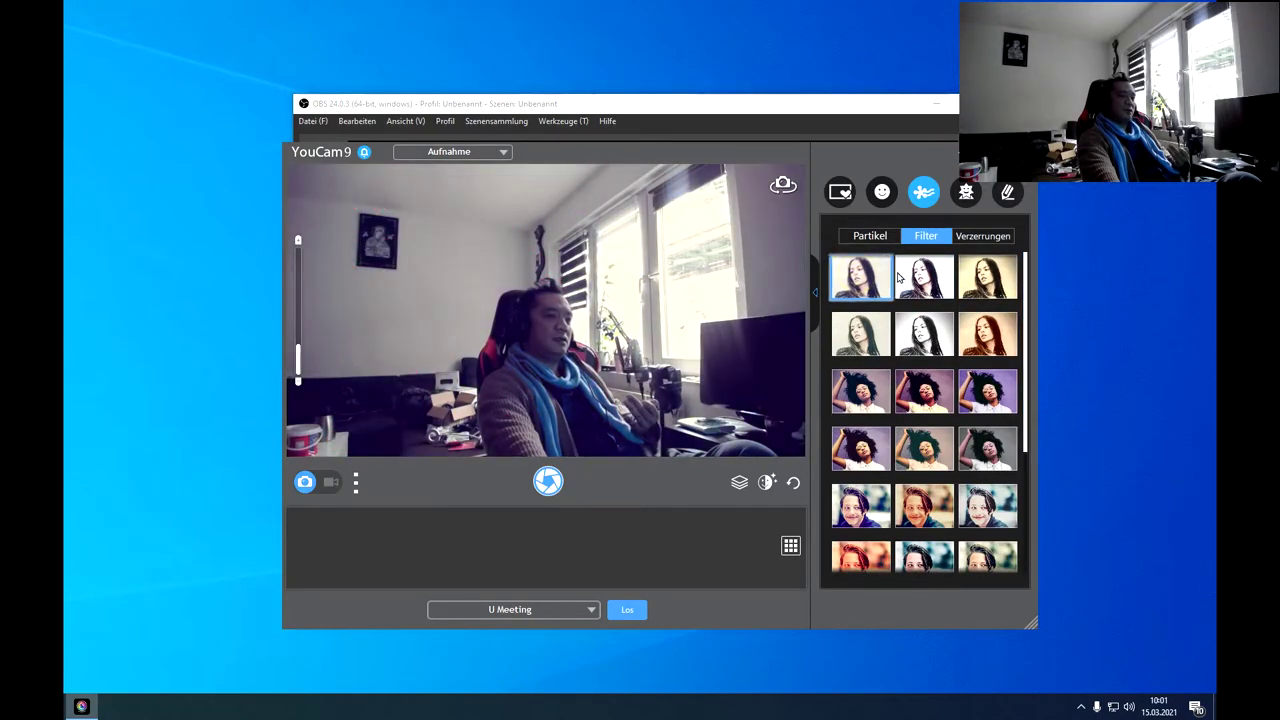
click(898, 278)
click(987, 278)
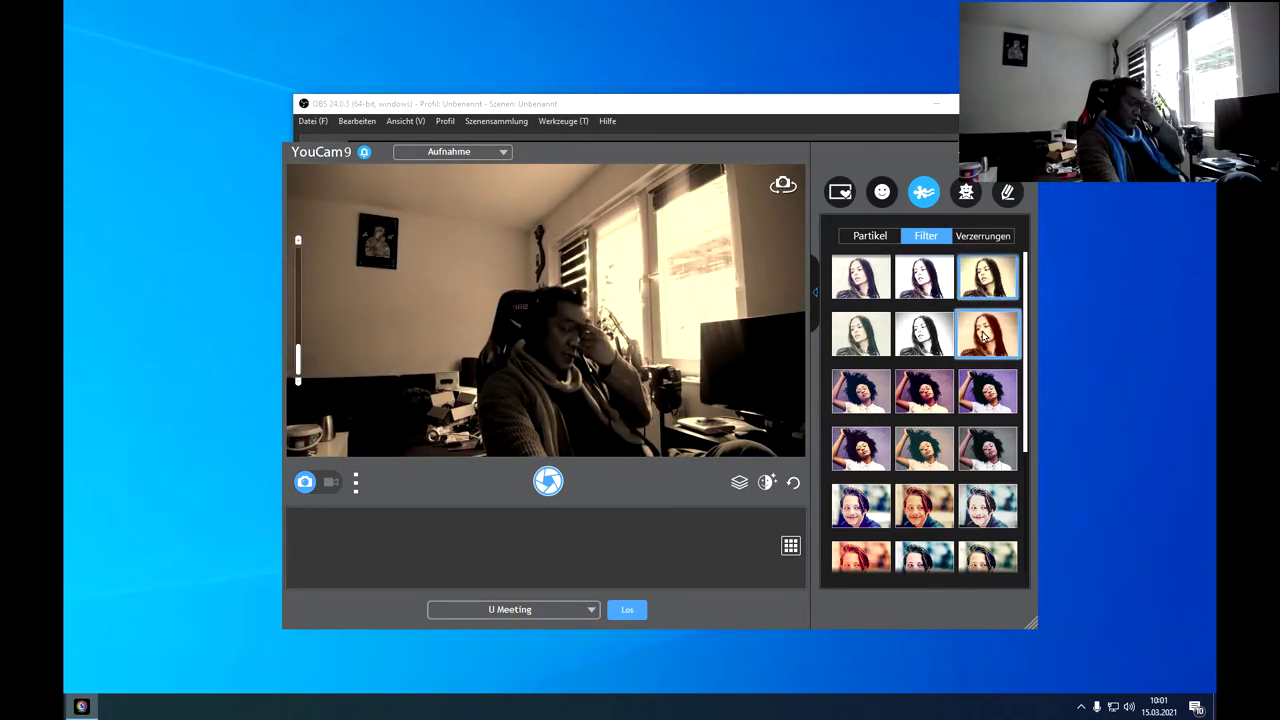
click(922, 506)
click(855, 510)
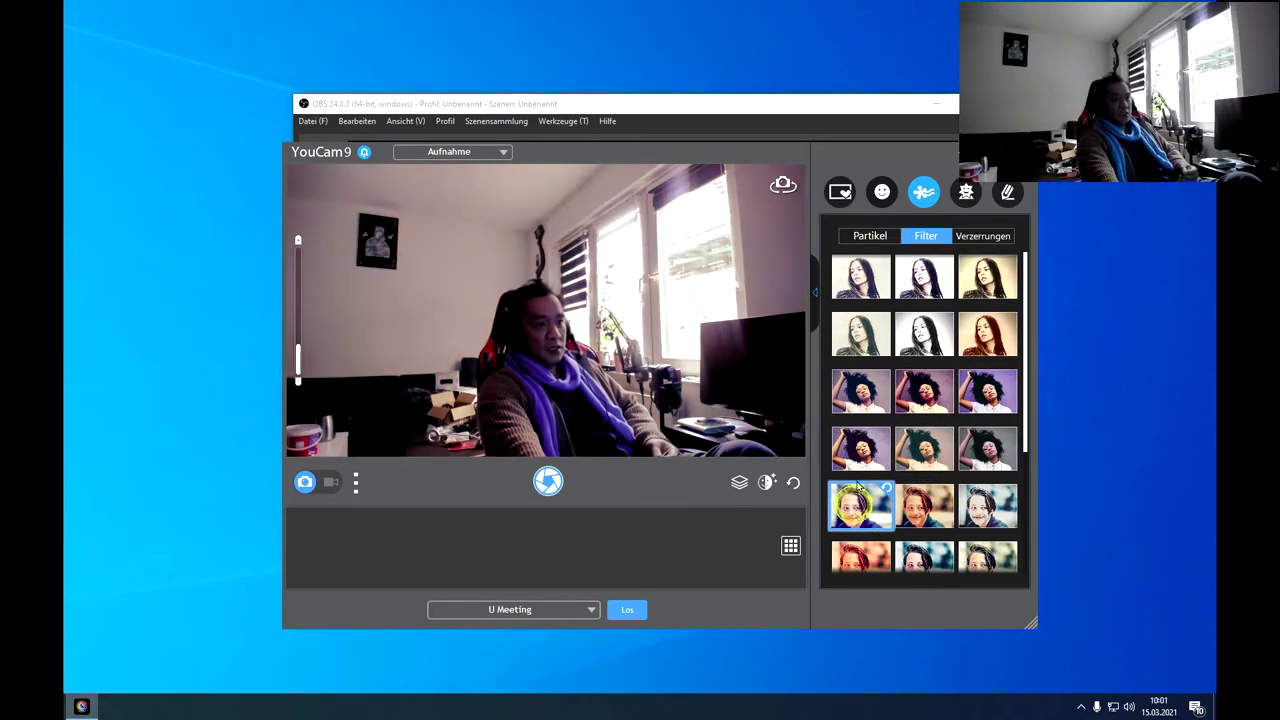
click(945, 466)
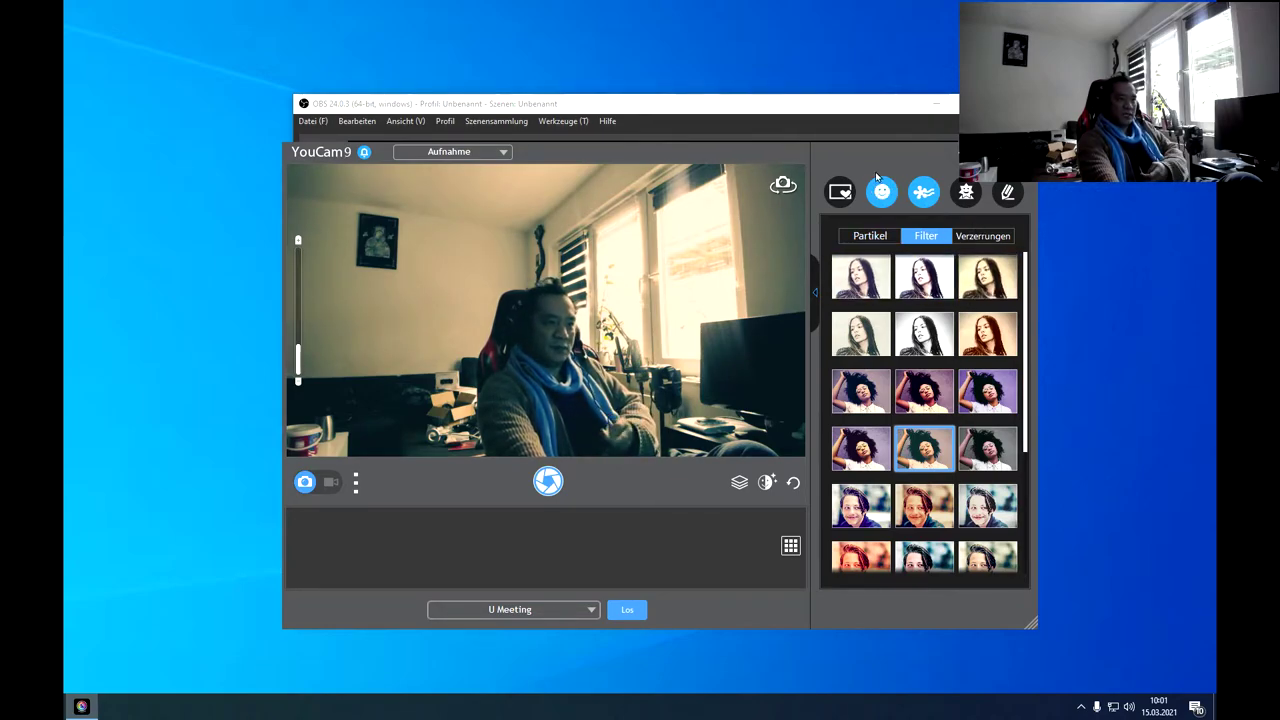
Reposition the YouCam window and view its list of supported meeting, recording and live-streaming services
drag(877, 157, 765, 136)
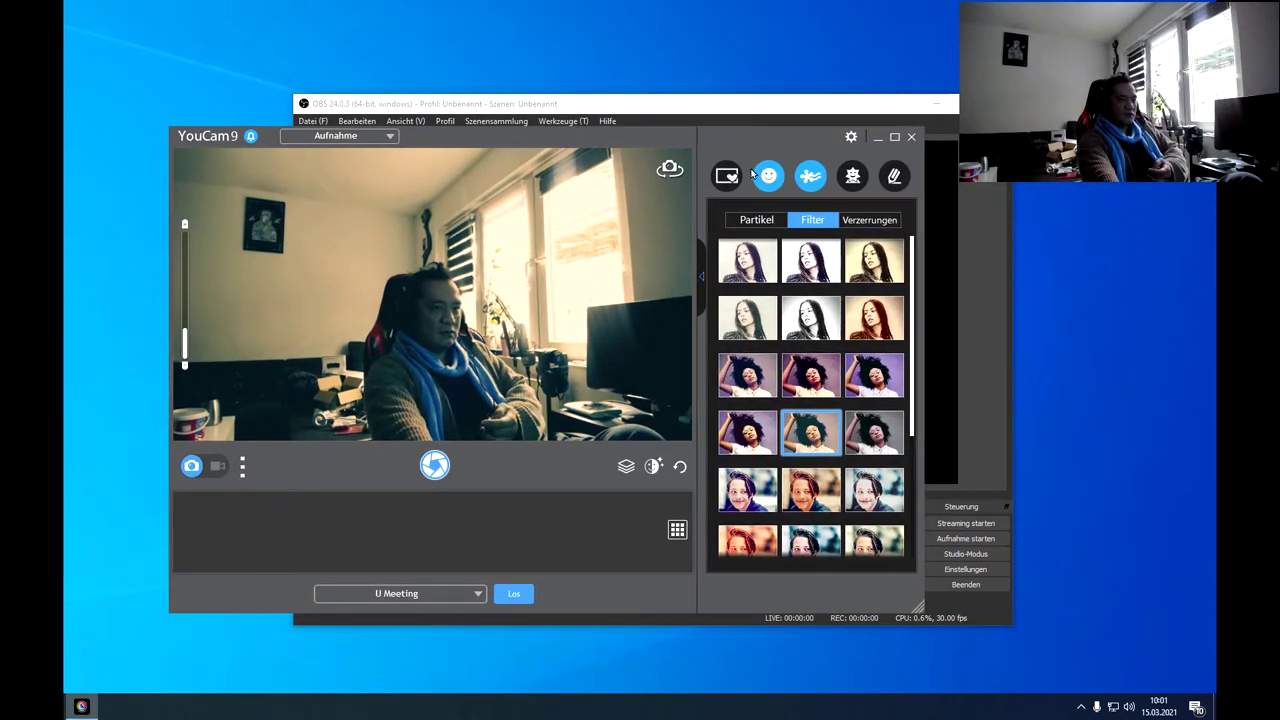
drag(651, 134, 645, 180)
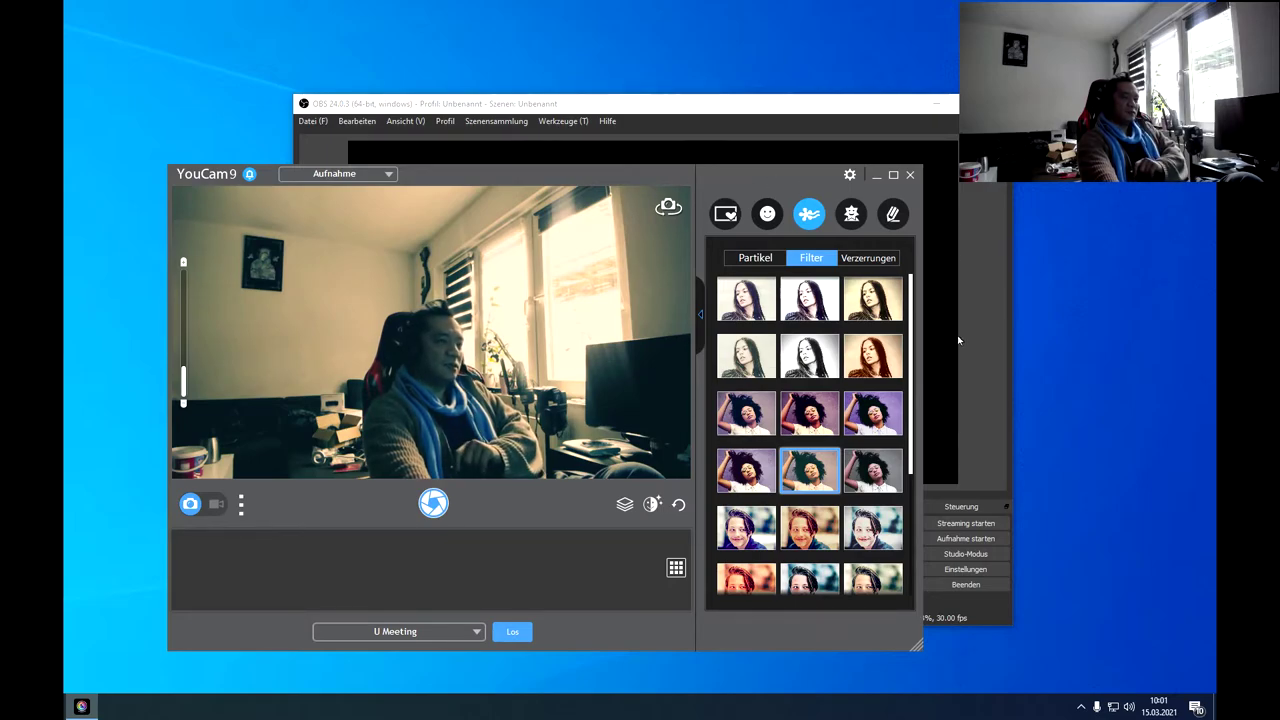
drag(626, 175, 693, 101)
click(545, 558)
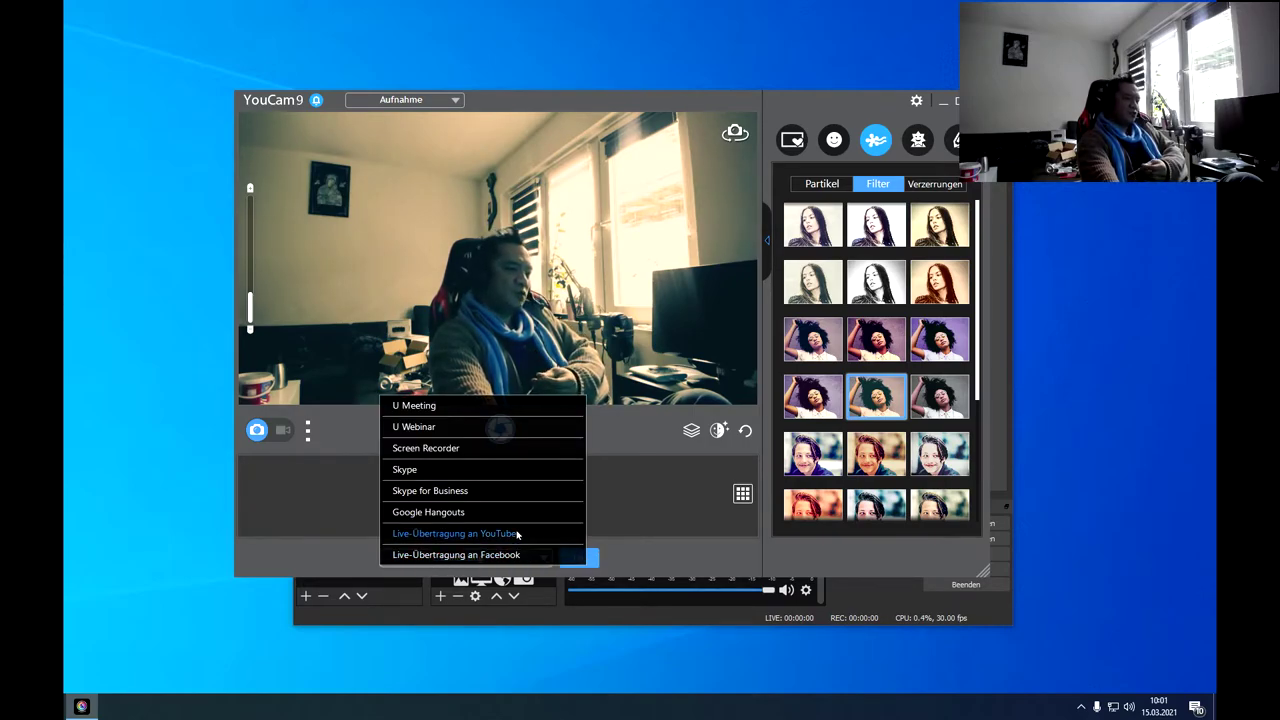
drag(738, 105, 781, 173)
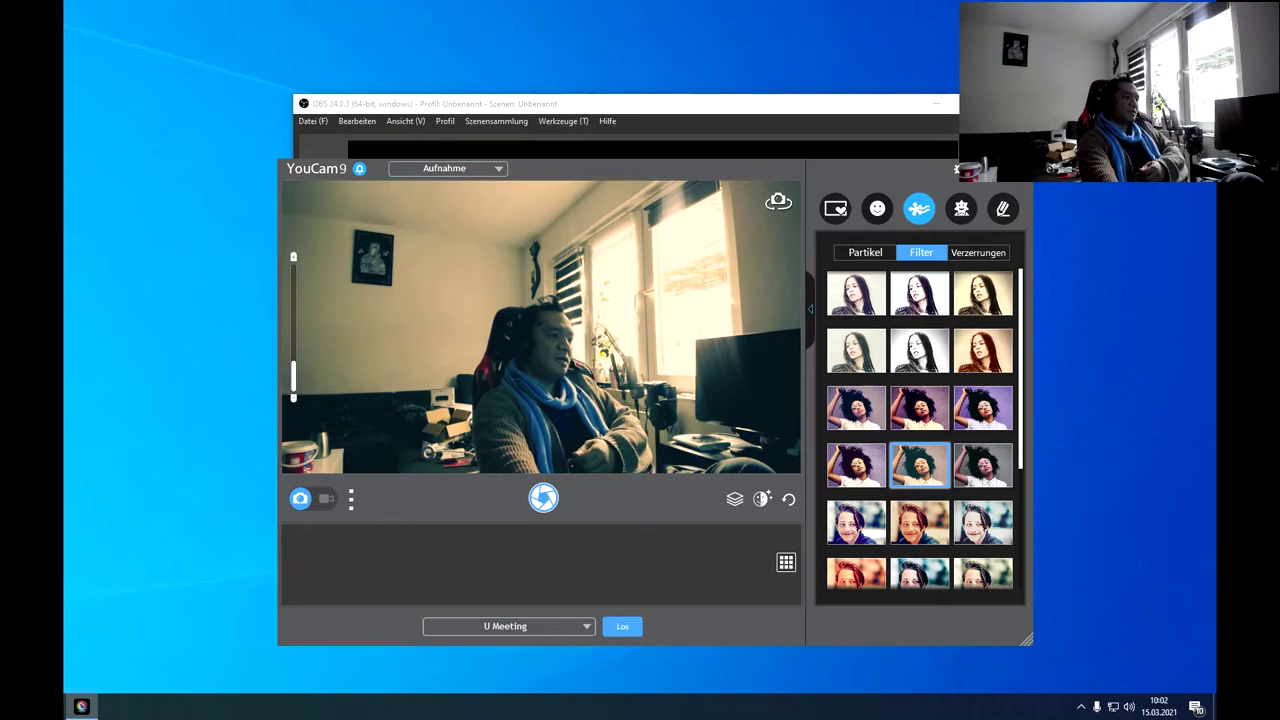
Move the Screen Recorder window aside, and clear the YouCam window from the screen to reveal OBS
drag(820, 129, 679, 128)
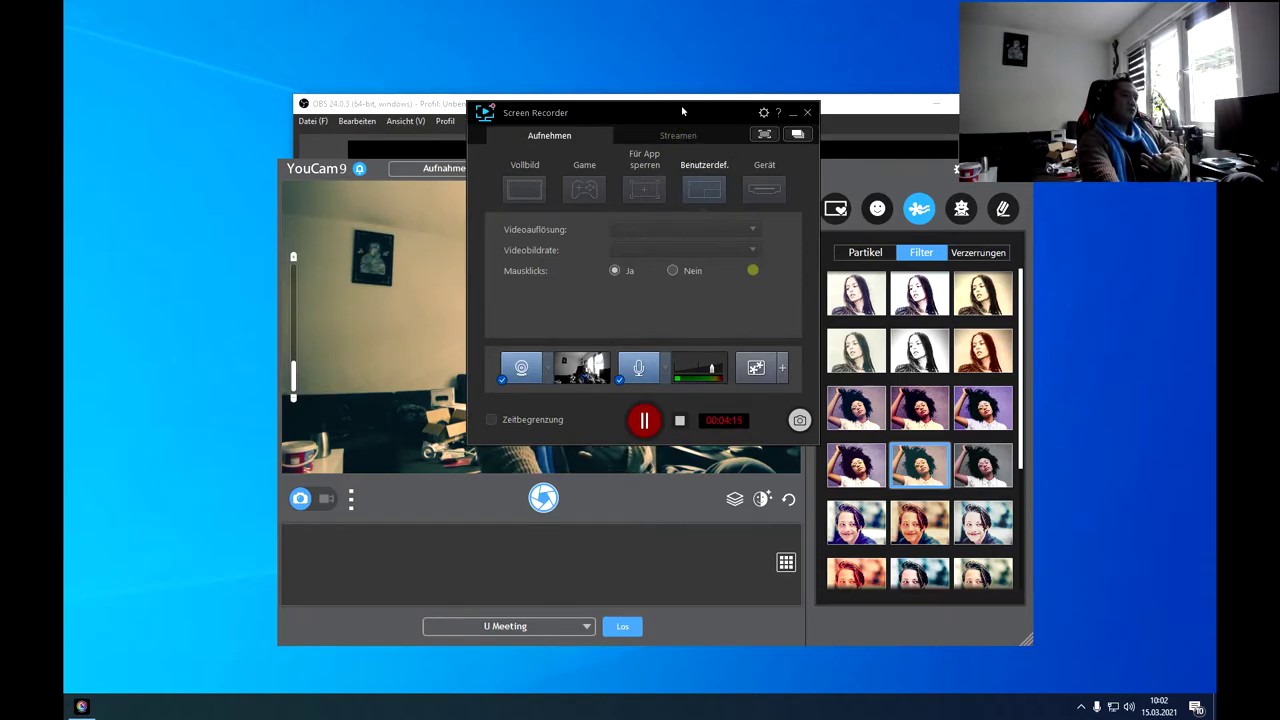
drag(681, 110, 664, 159)
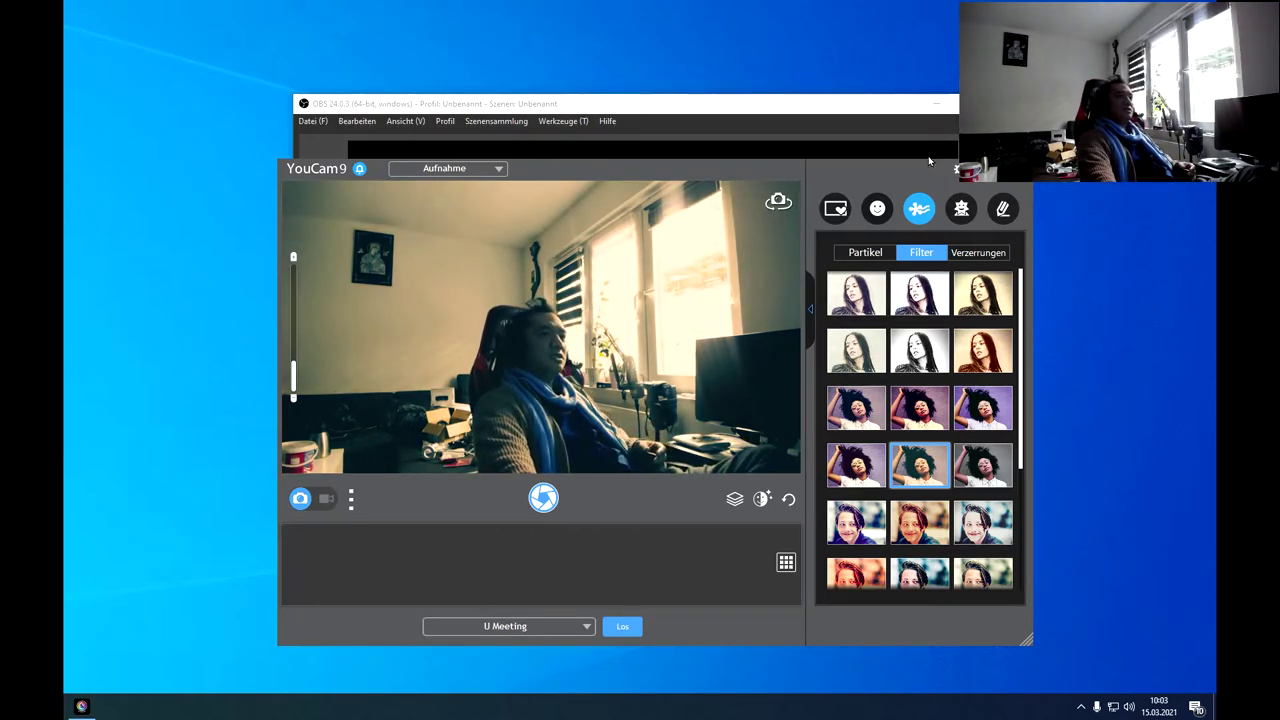
click(990, 170)
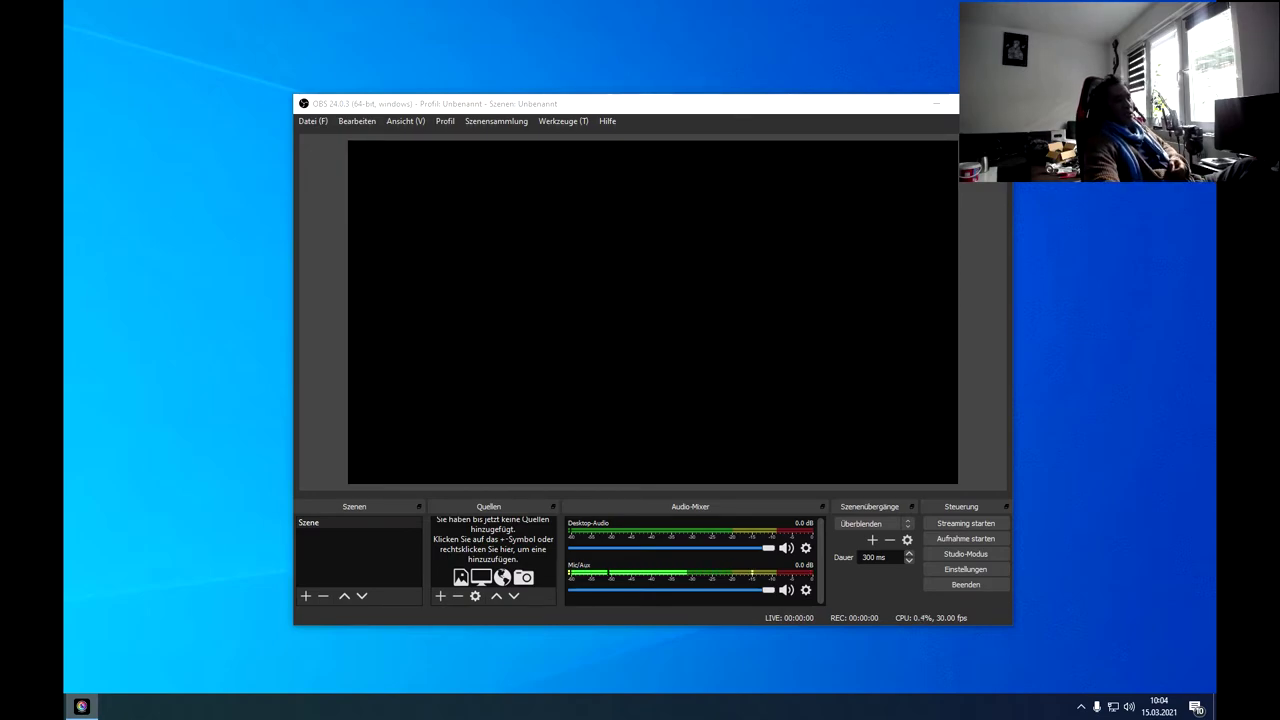
In the OBS video settings, set the base canvas resolution to 1280x720
click(318, 126)
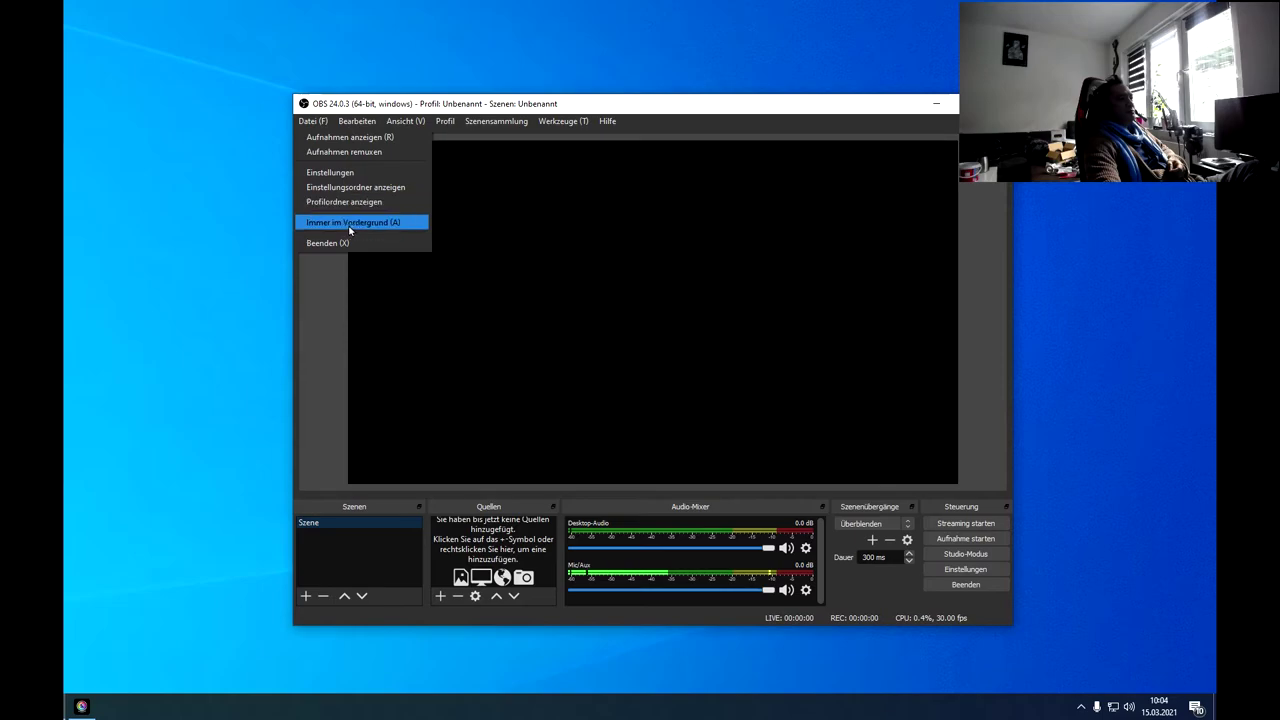
click(366, 166)
click(323, 125)
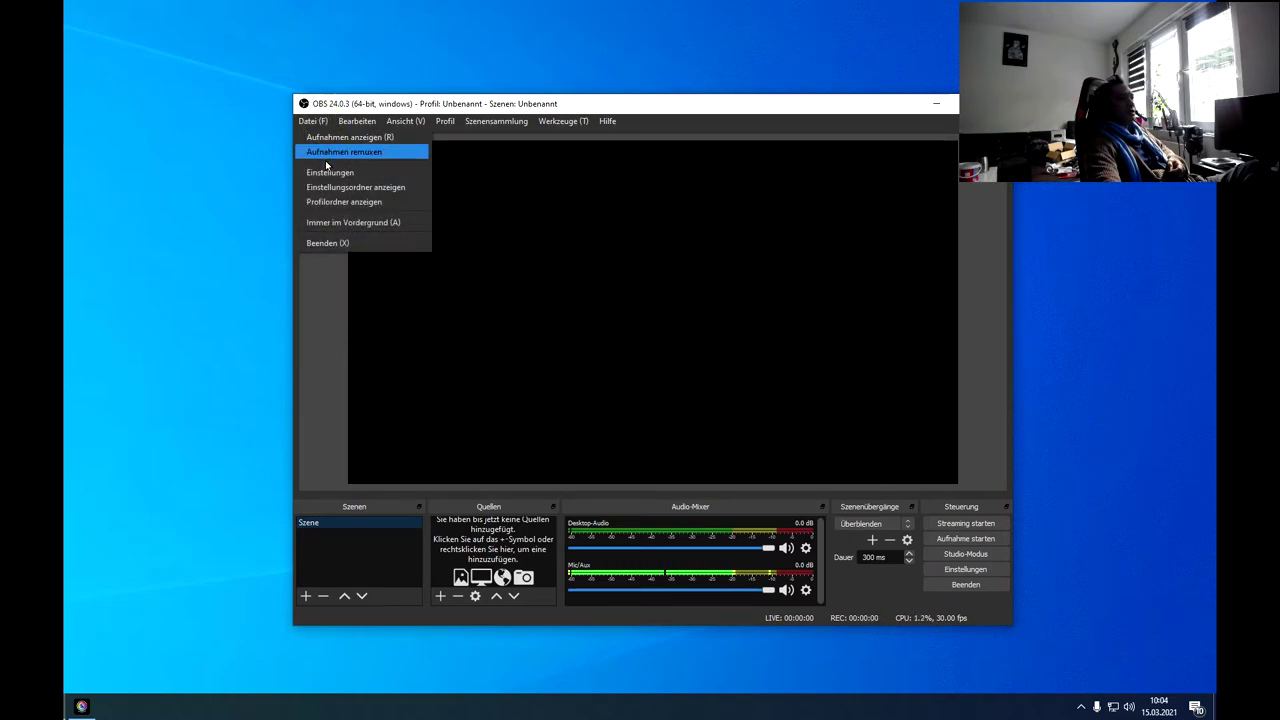
click(328, 166)
click(307, 122)
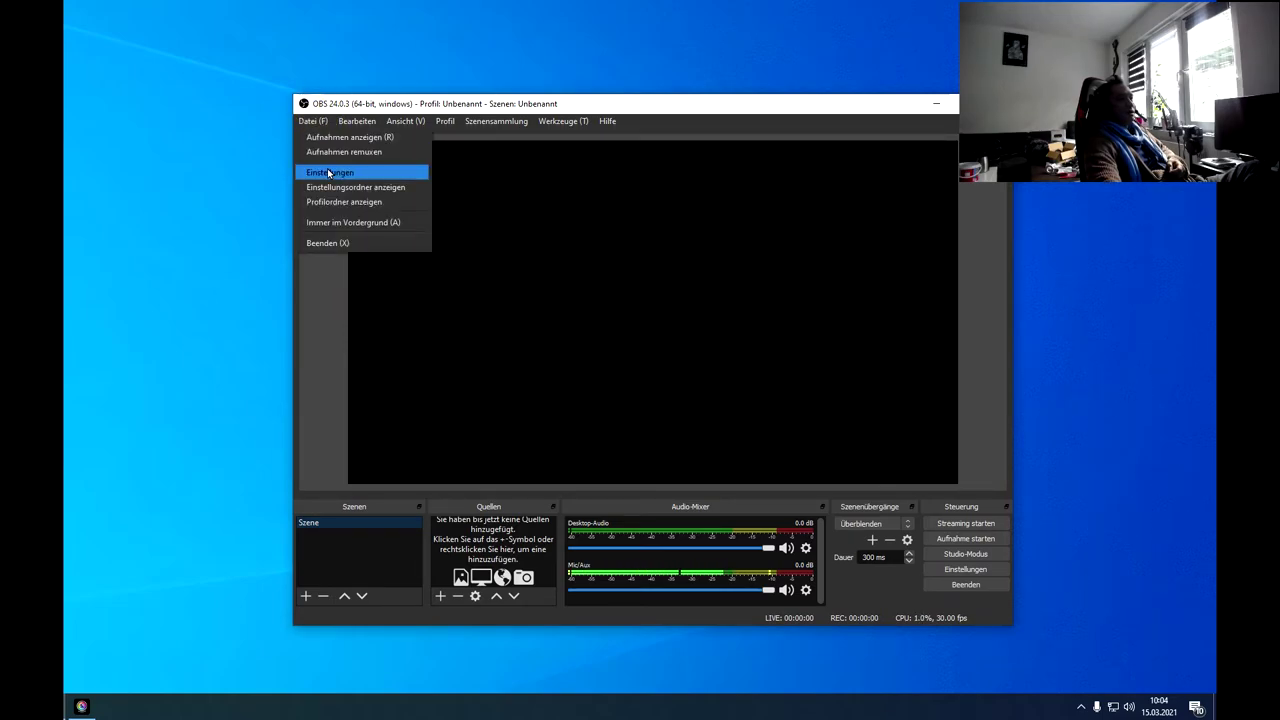
click(330, 168)
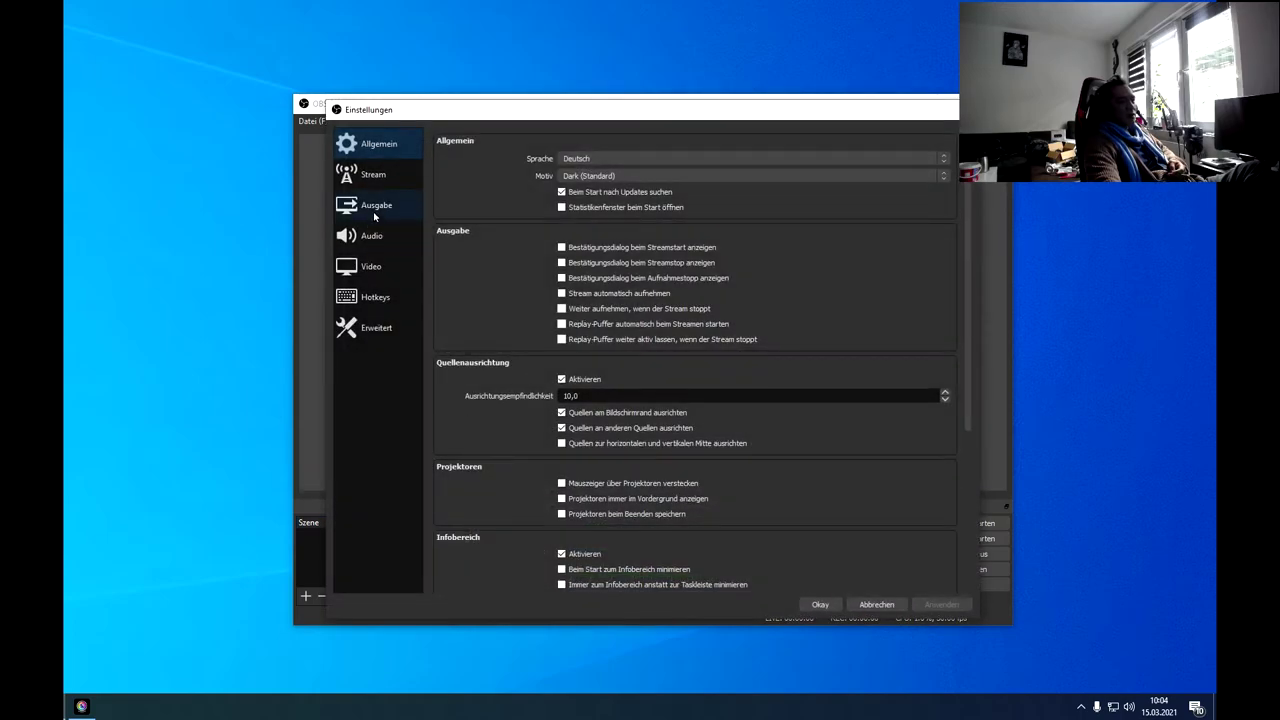
click(378, 264)
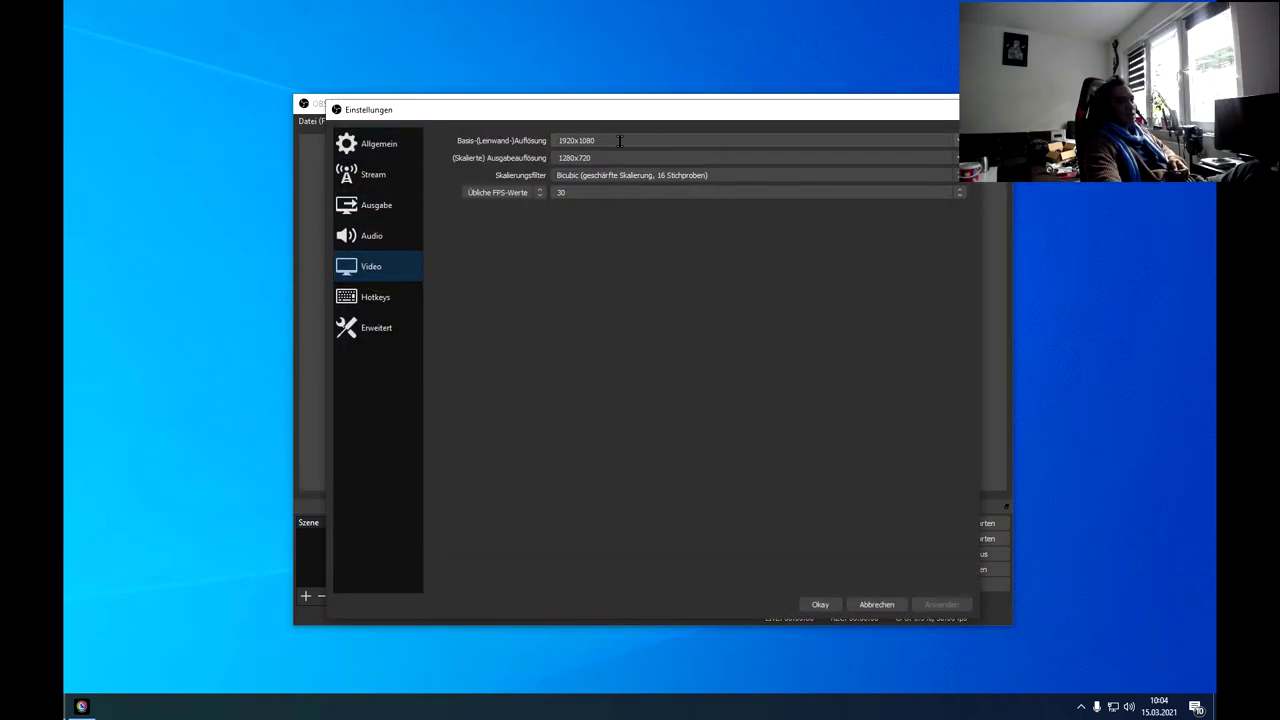
click(956, 141)
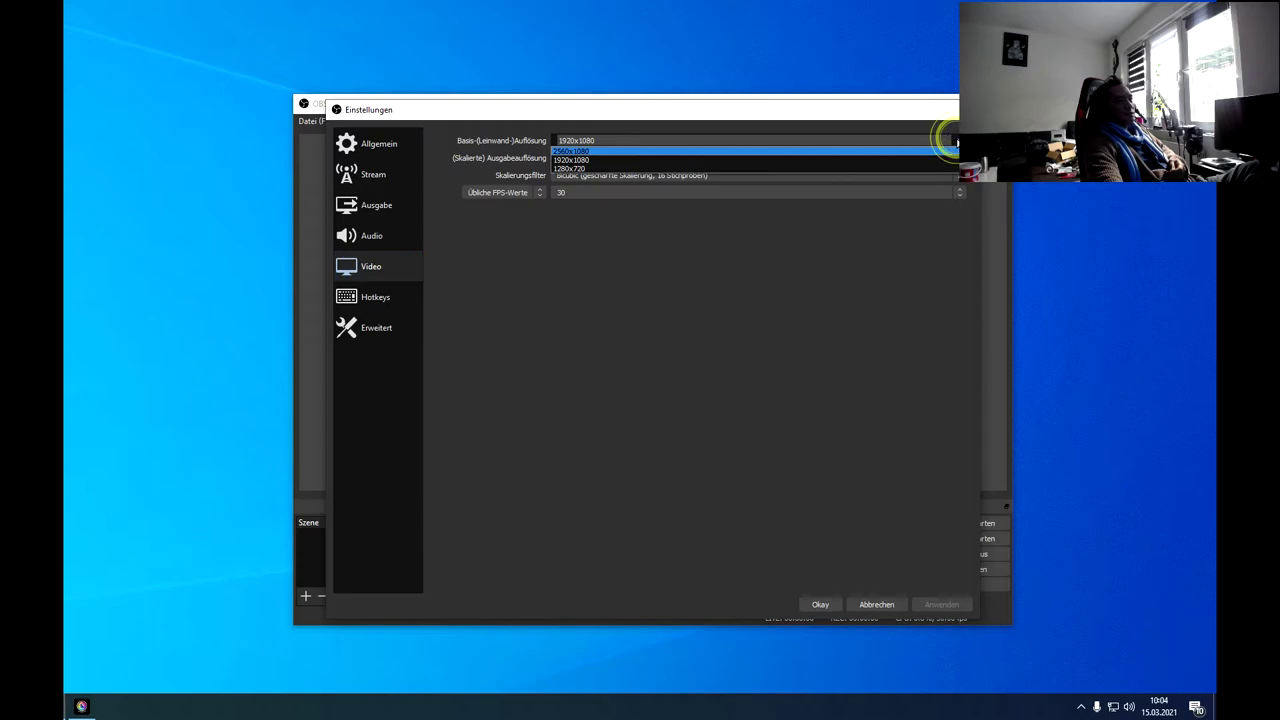
click(582, 170)
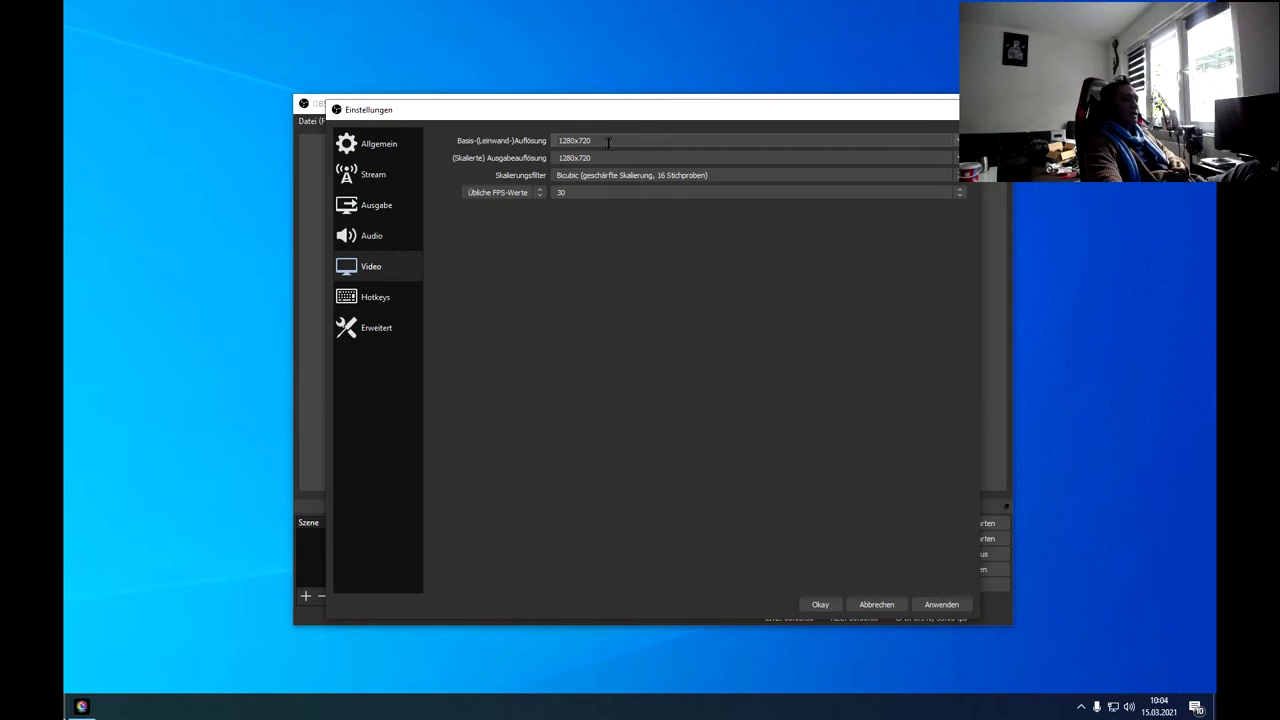
Review the available scaled output resolutions without choosing a different one
click(615, 158)
click(956, 158)
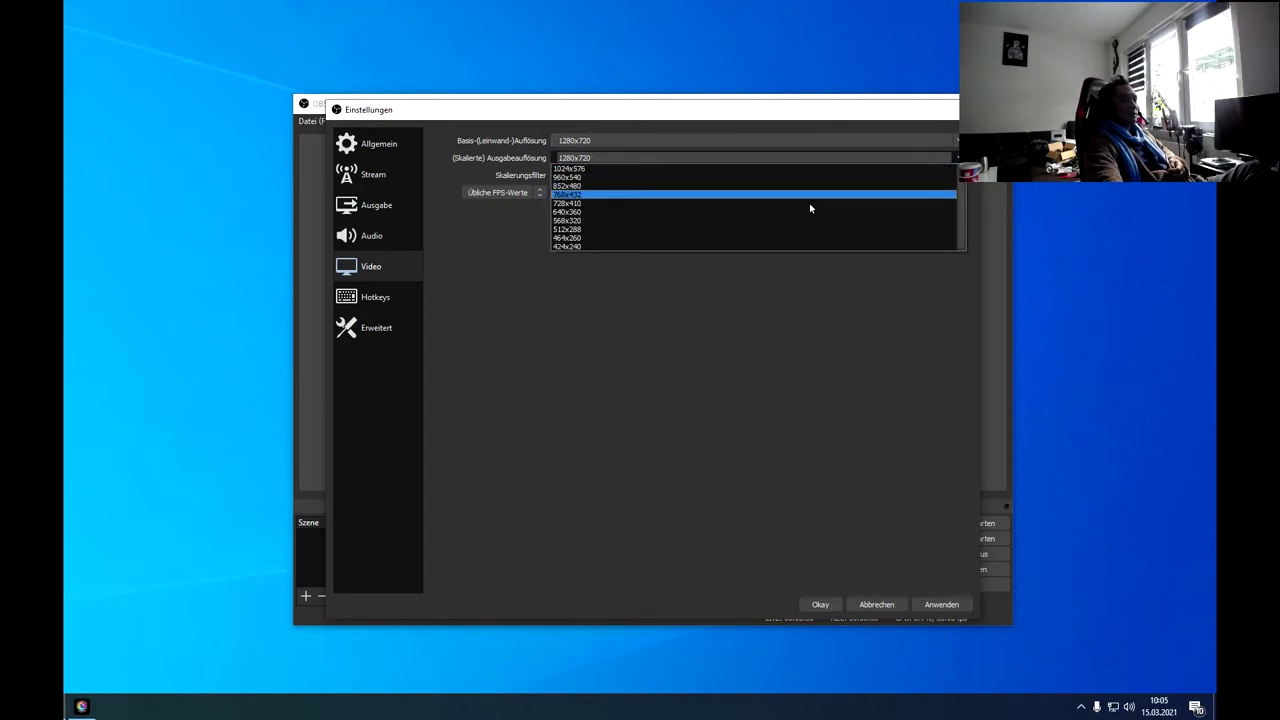
click(676, 301)
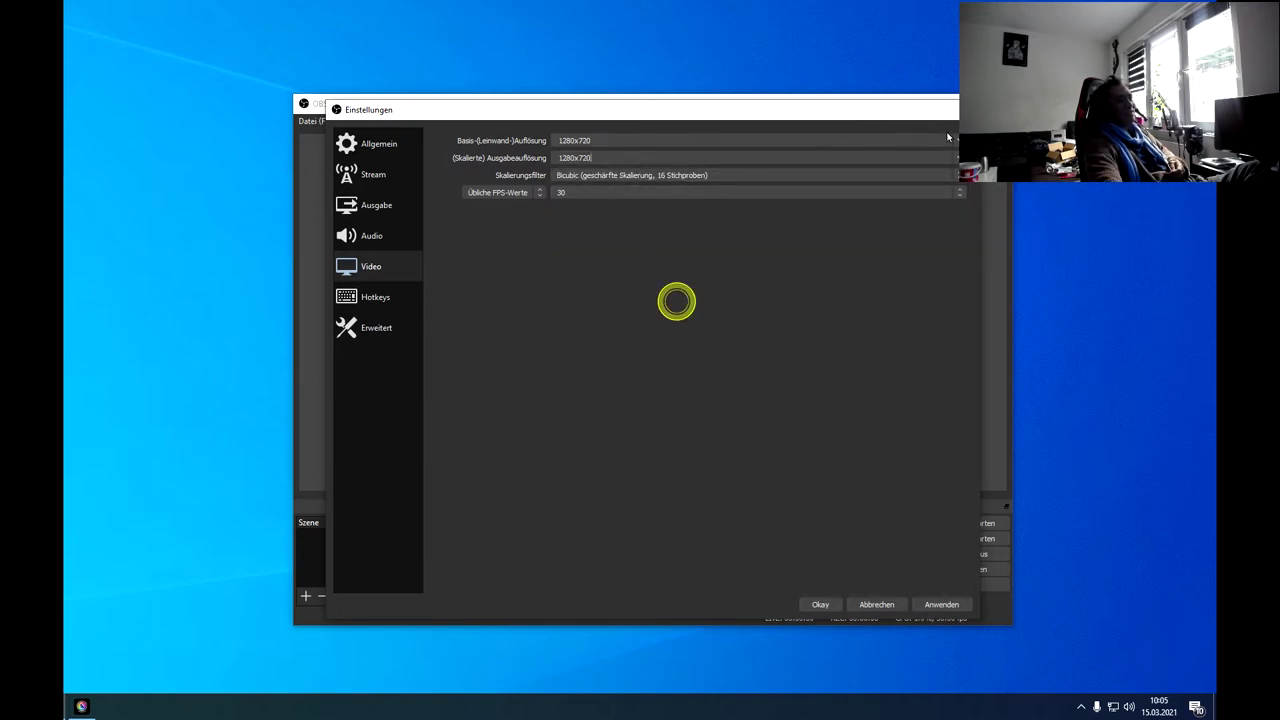
Review the base canvas resolutions, keep 1280x720 selected, and look through the available common FPS values without choosing a different one
click(955, 140)
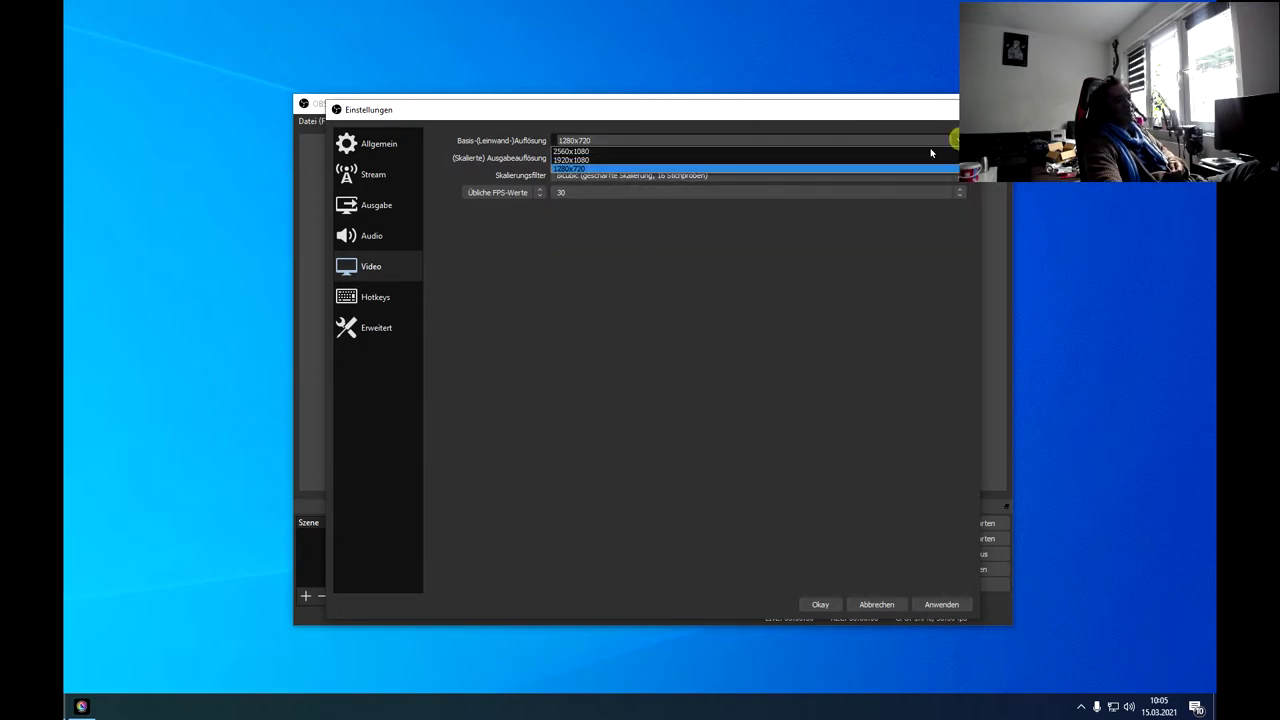
click(680, 170)
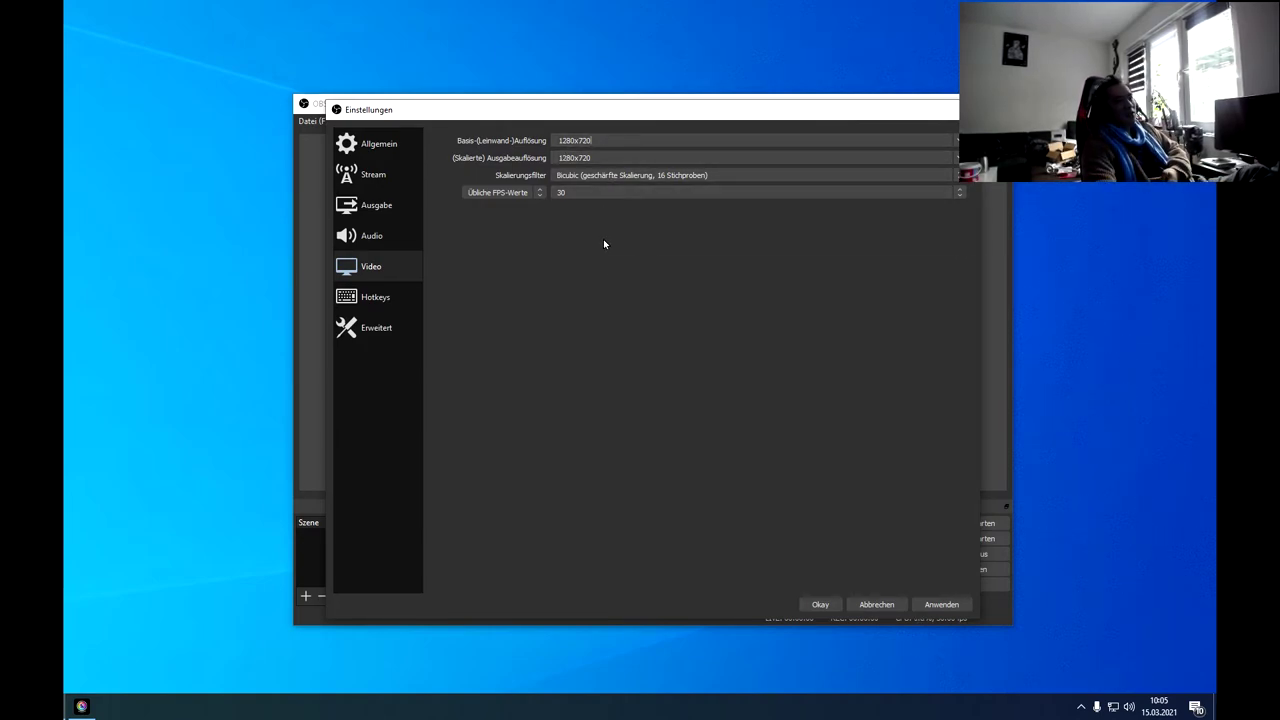
click(577, 193)
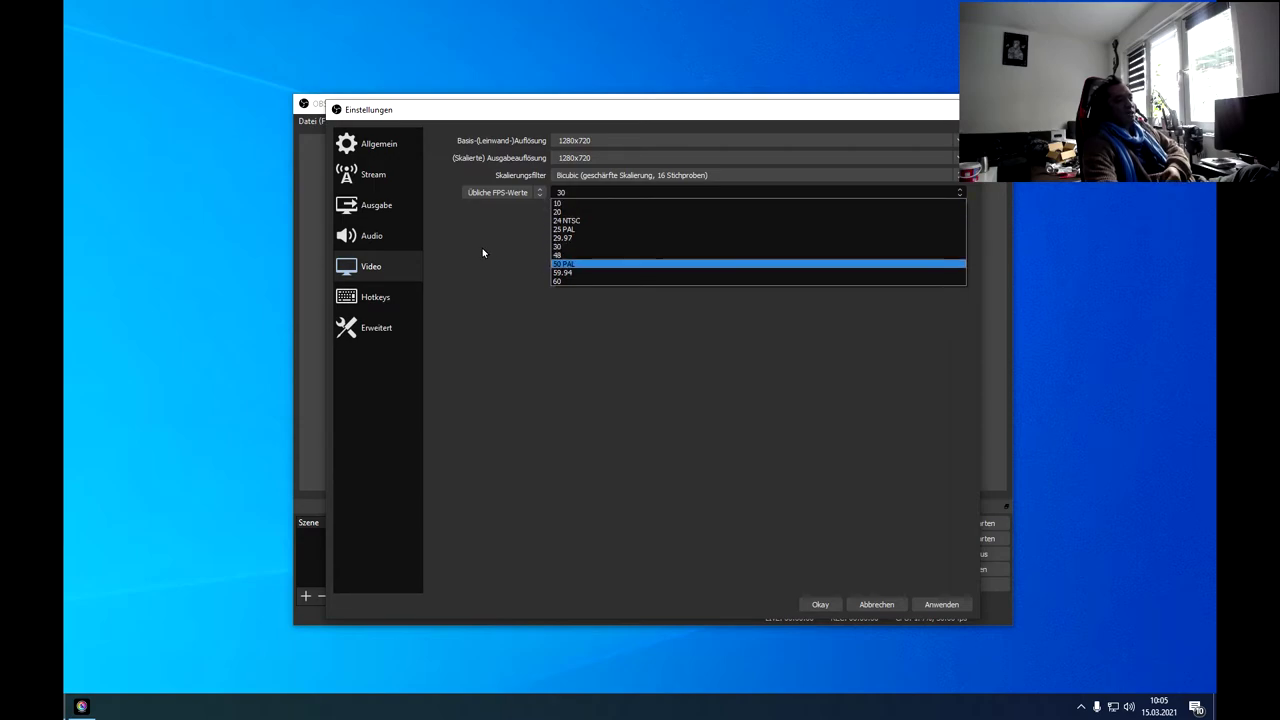
click(505, 213)
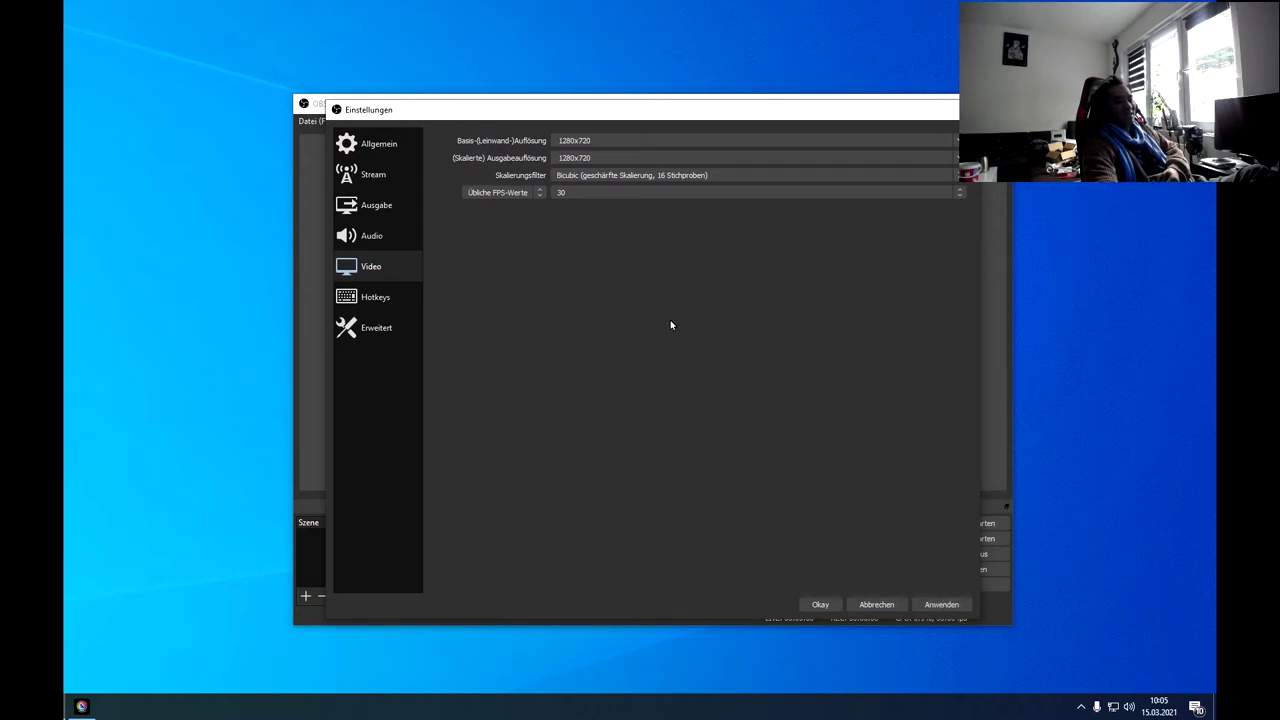
click(634, 193)
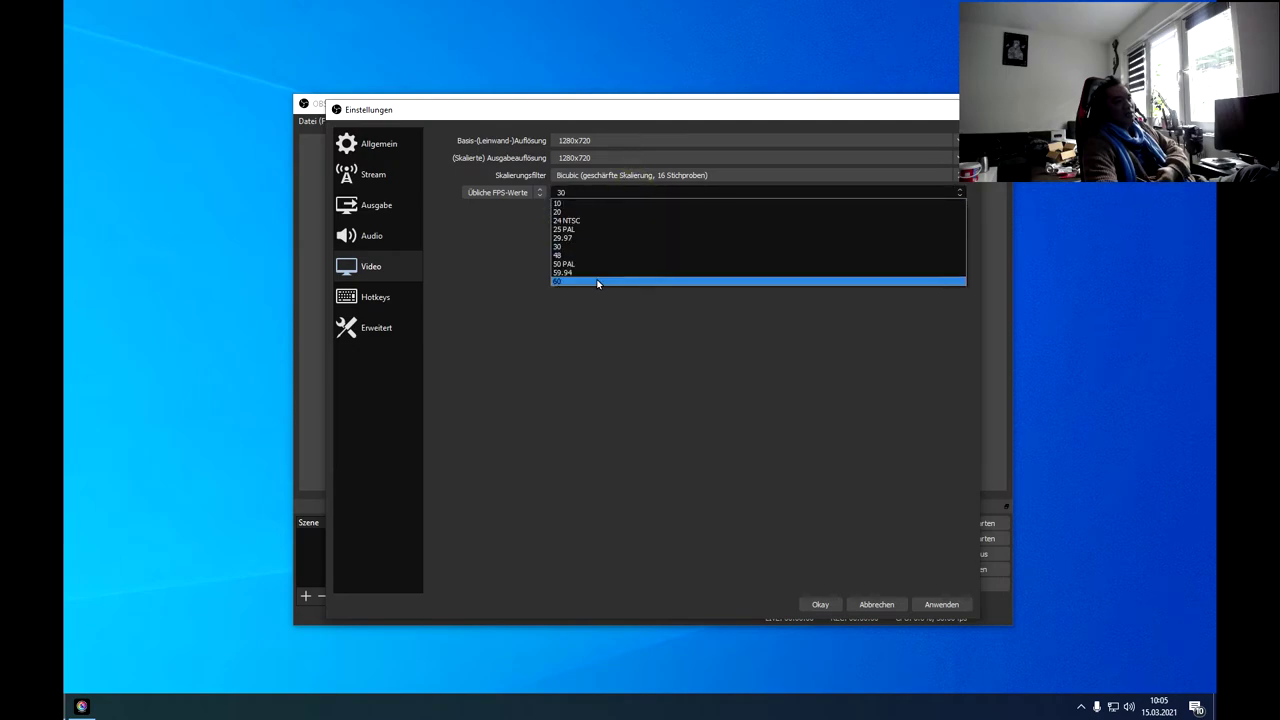
click(656, 335)
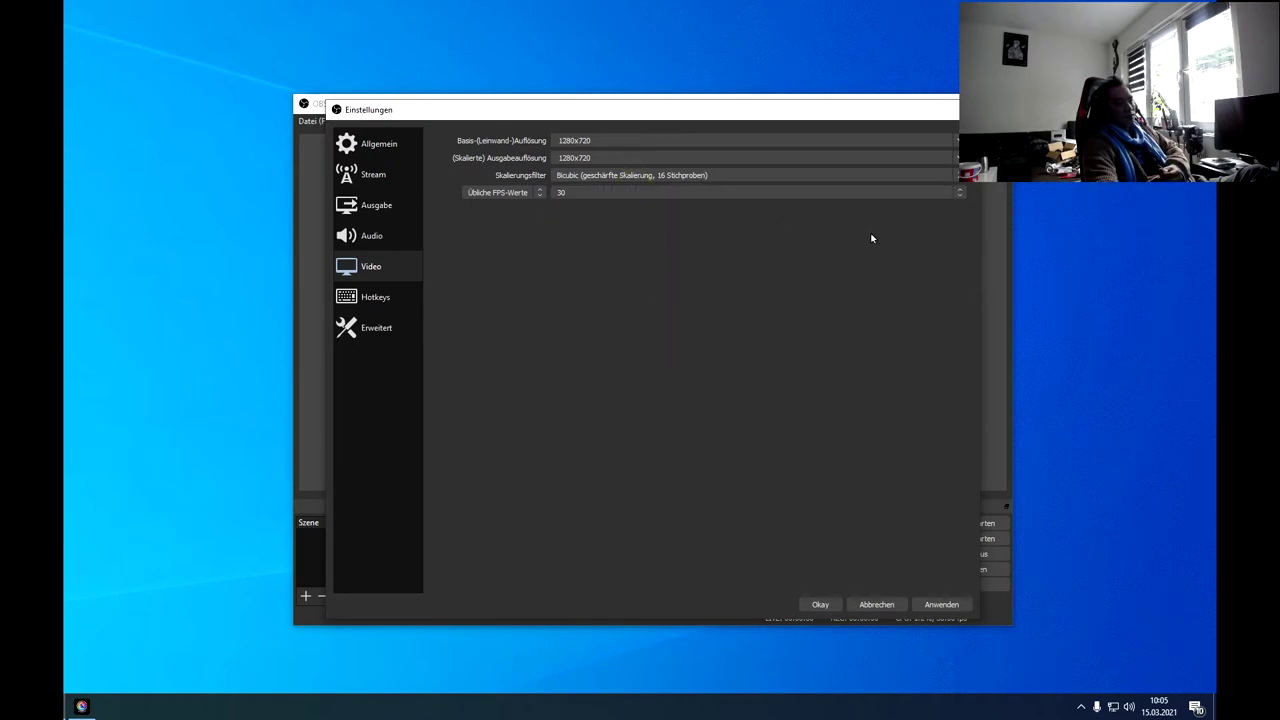
click(587, 194)
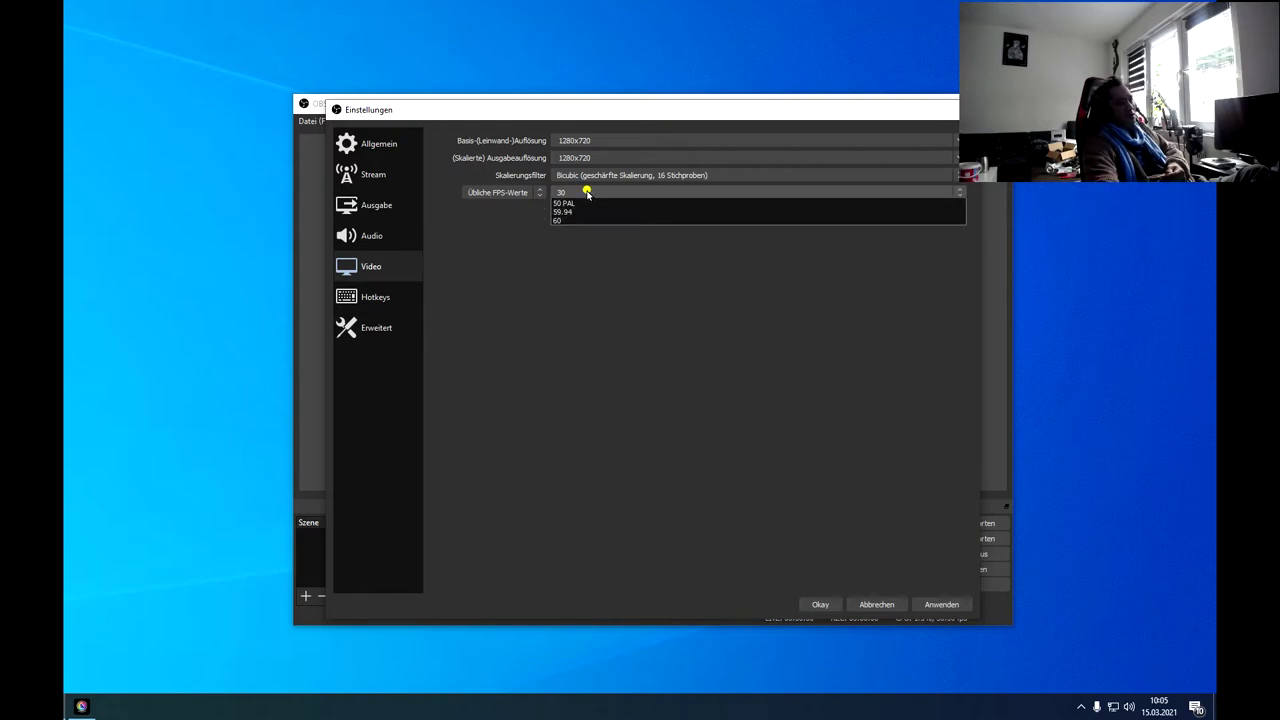
click(590, 326)
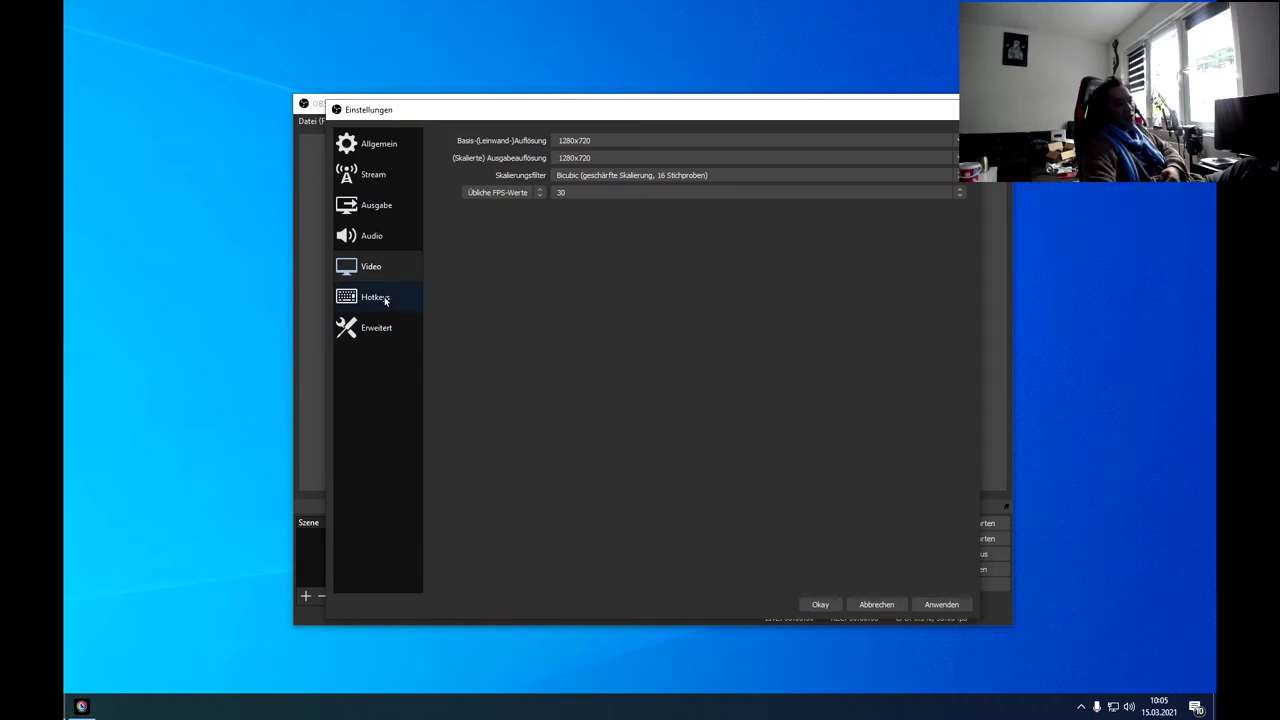
Set the common FPS value in the video settings to 60
click(617, 191)
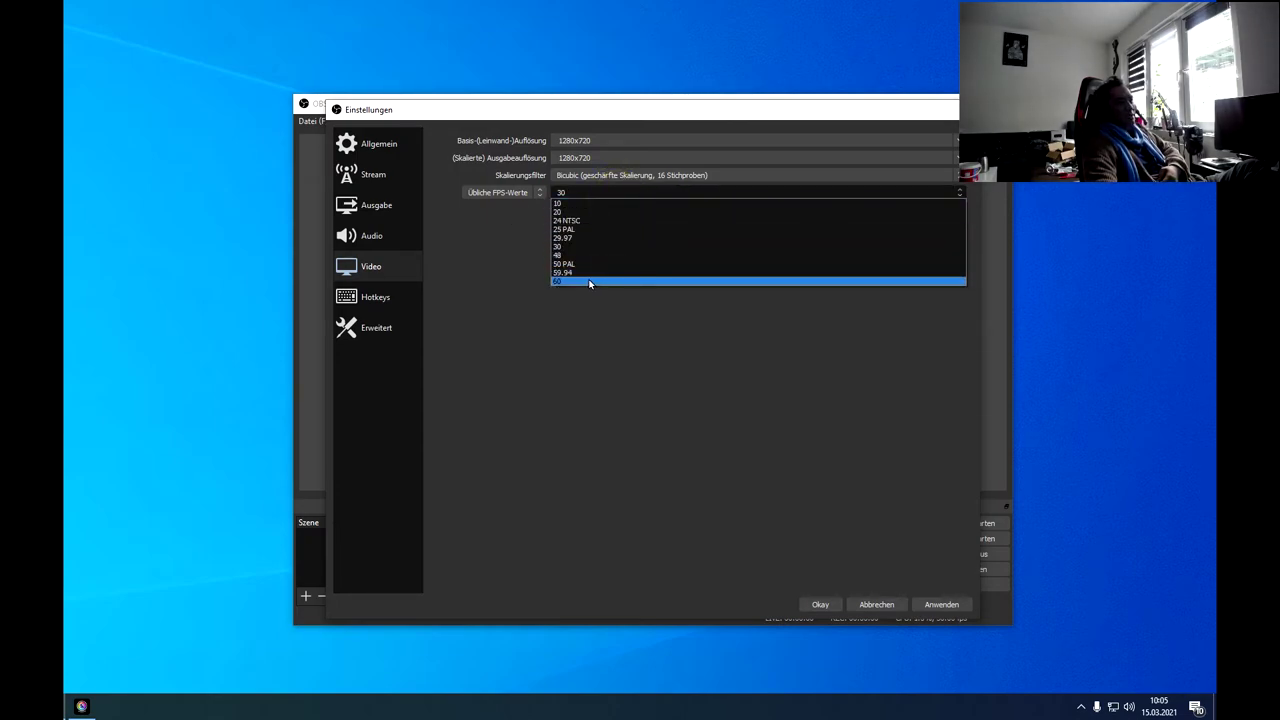
click(589, 281)
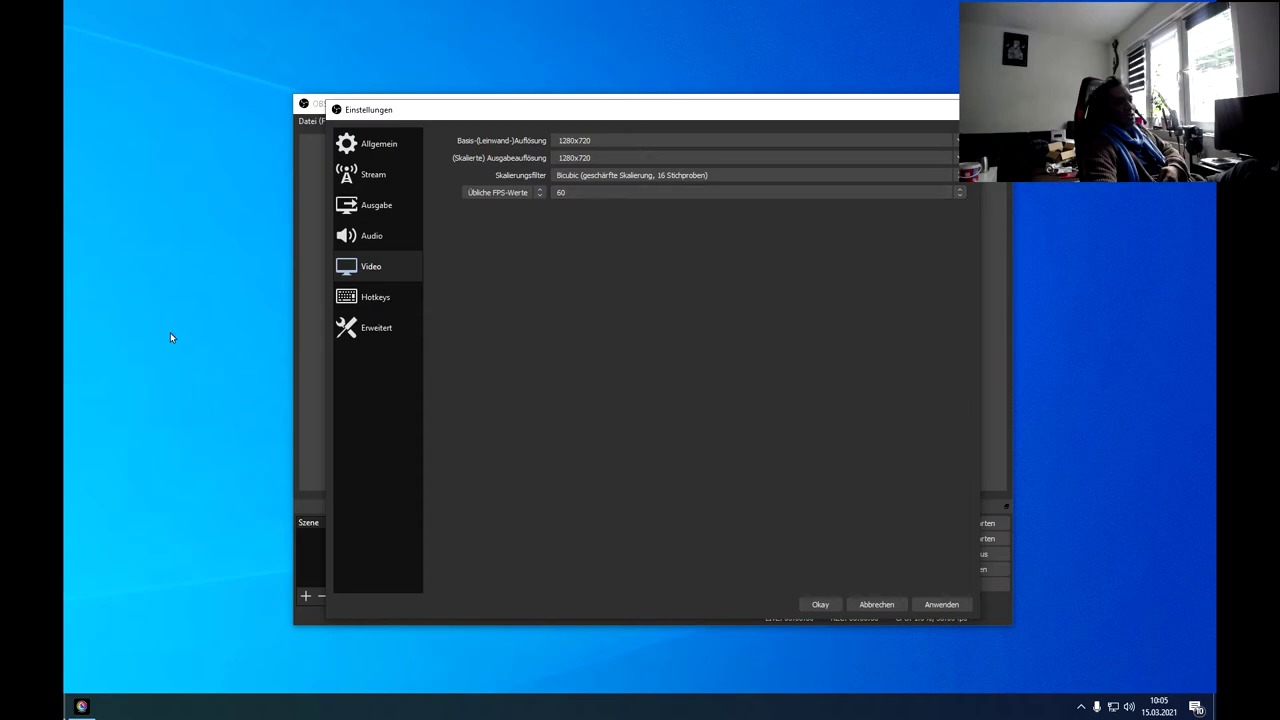
drag(238, 165, 573, 134)
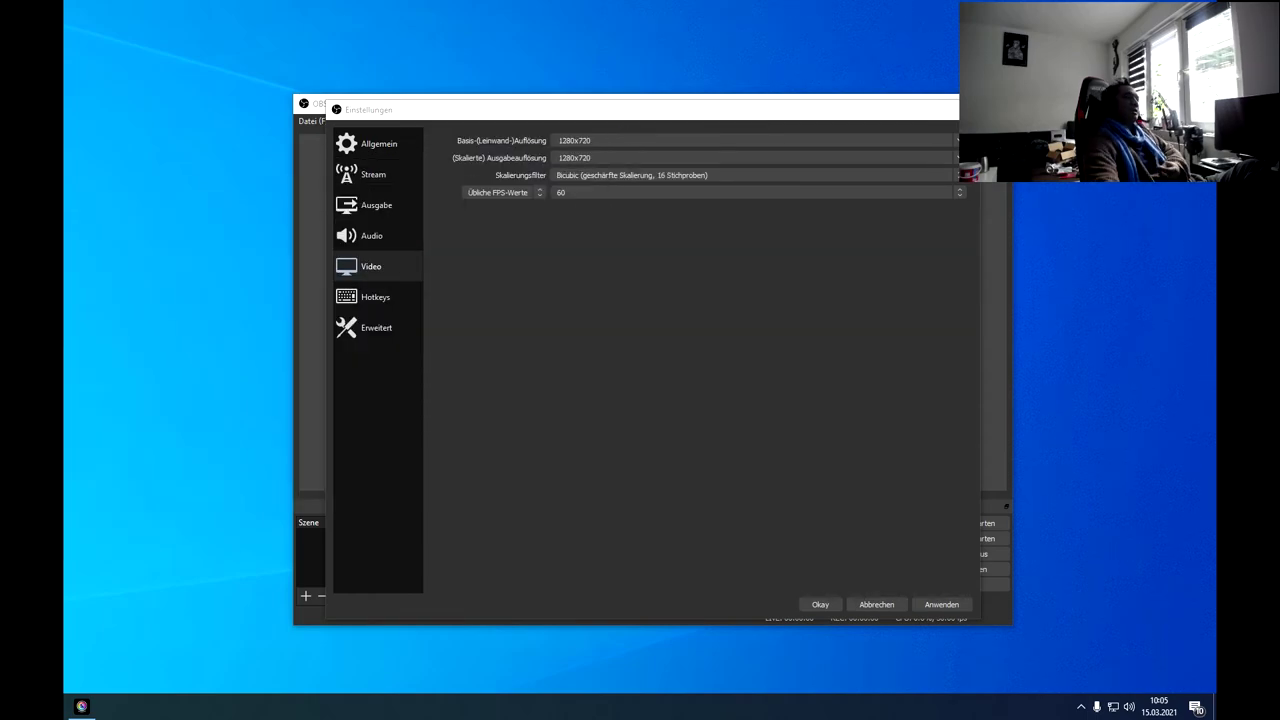
Look through the audio, output, stream and general settings, and close the settings dialog without saving
click(371, 236)
click(376, 205)
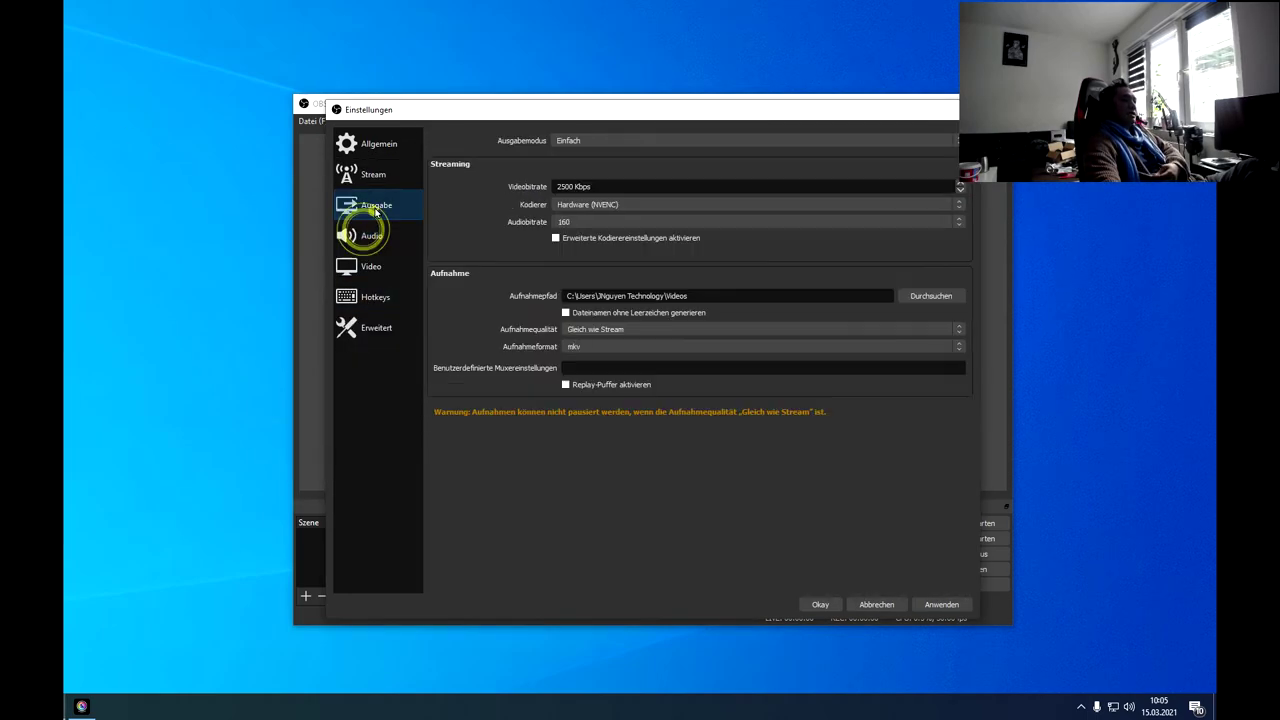
click(373, 174)
click(385, 143)
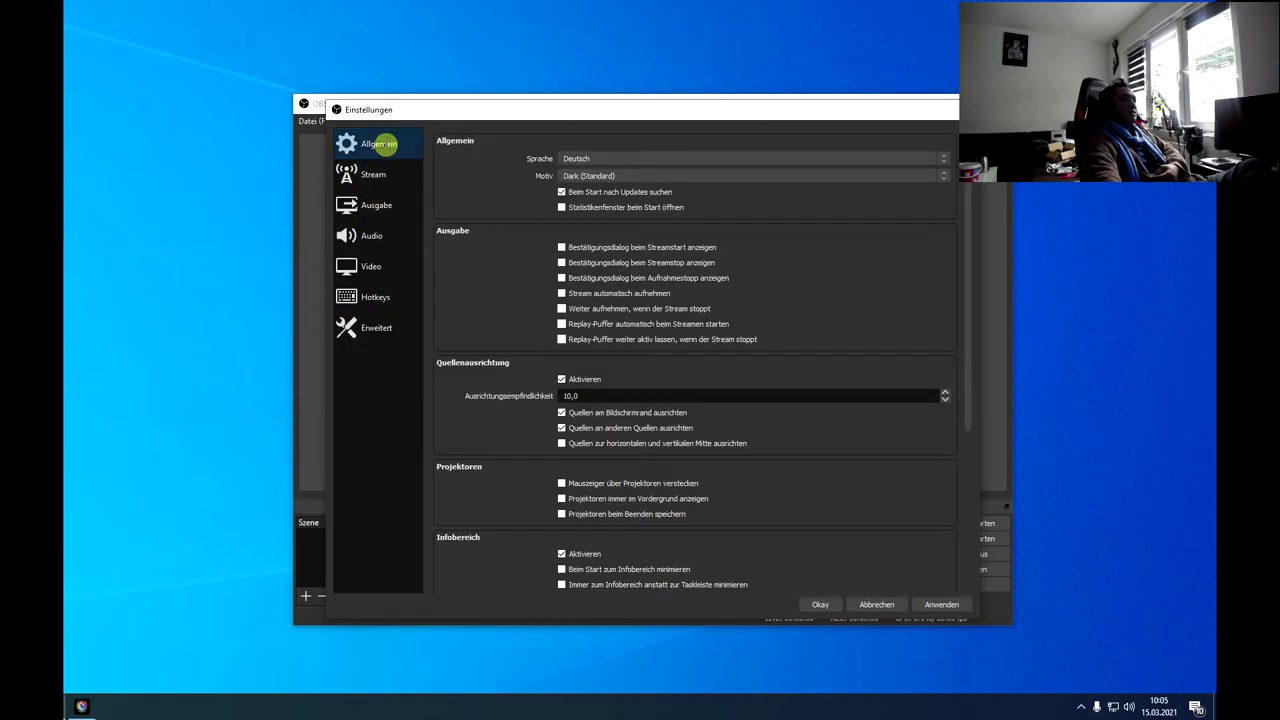
click(878, 604)
Move the OBS window higher on the desktop, and switch to YouCam to browse its emotion, scene and avatar effects
drag(627, 104, 685, 38)
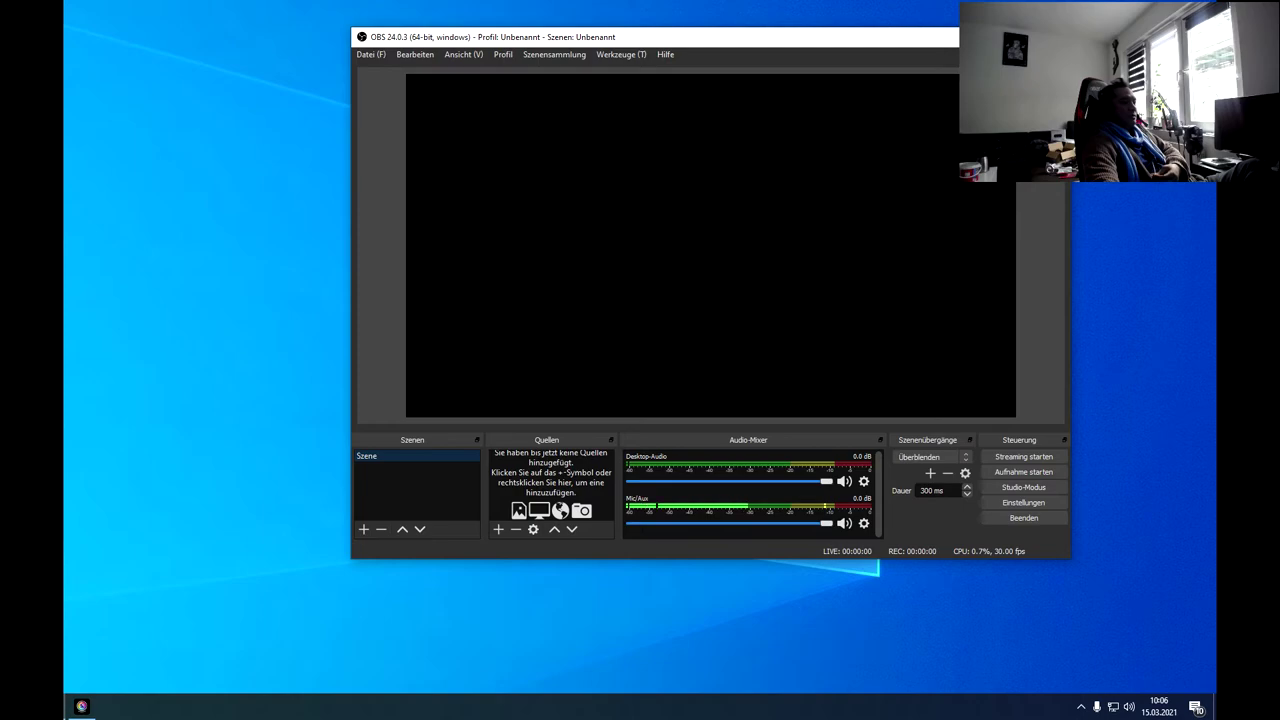
click(82, 706)
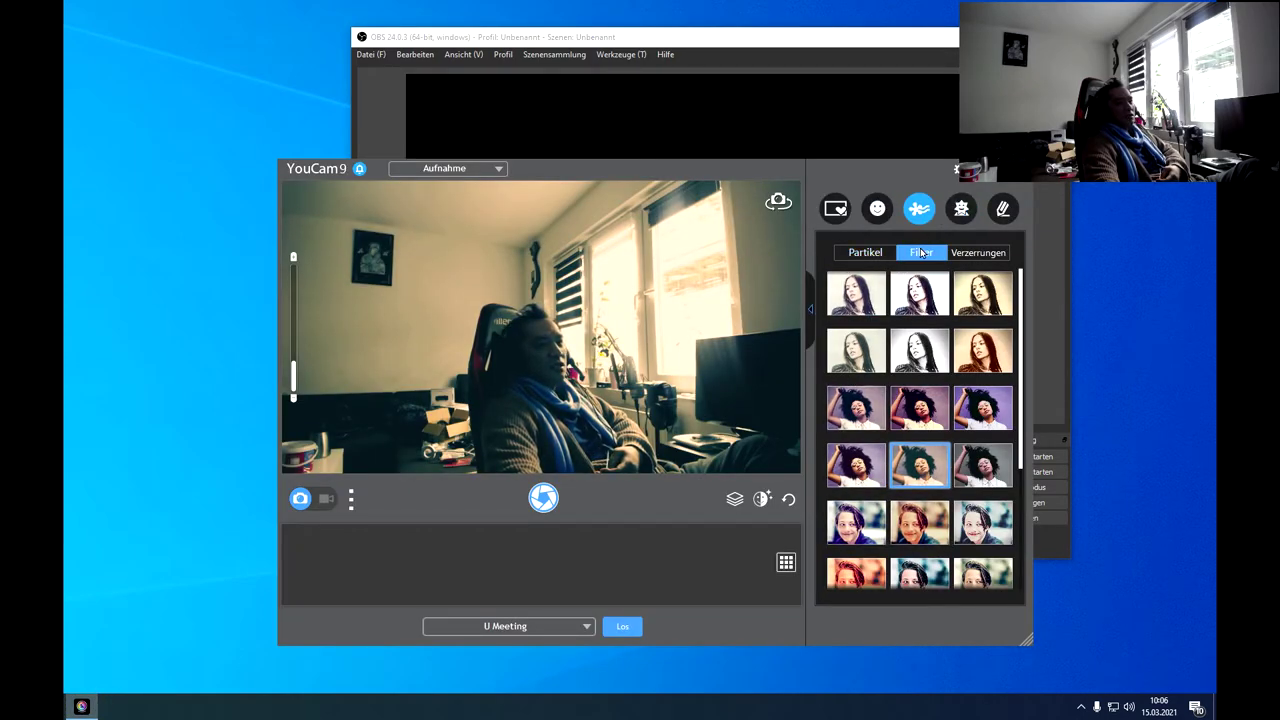
click(877, 208)
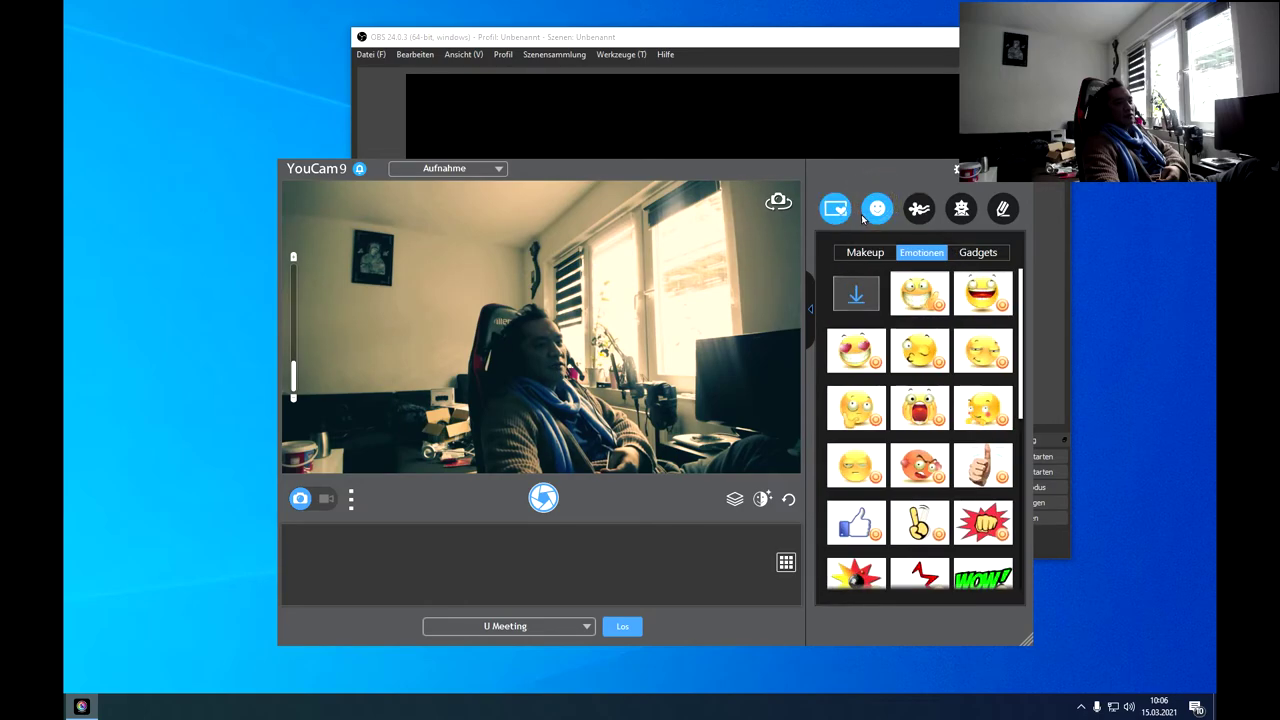
click(828, 208)
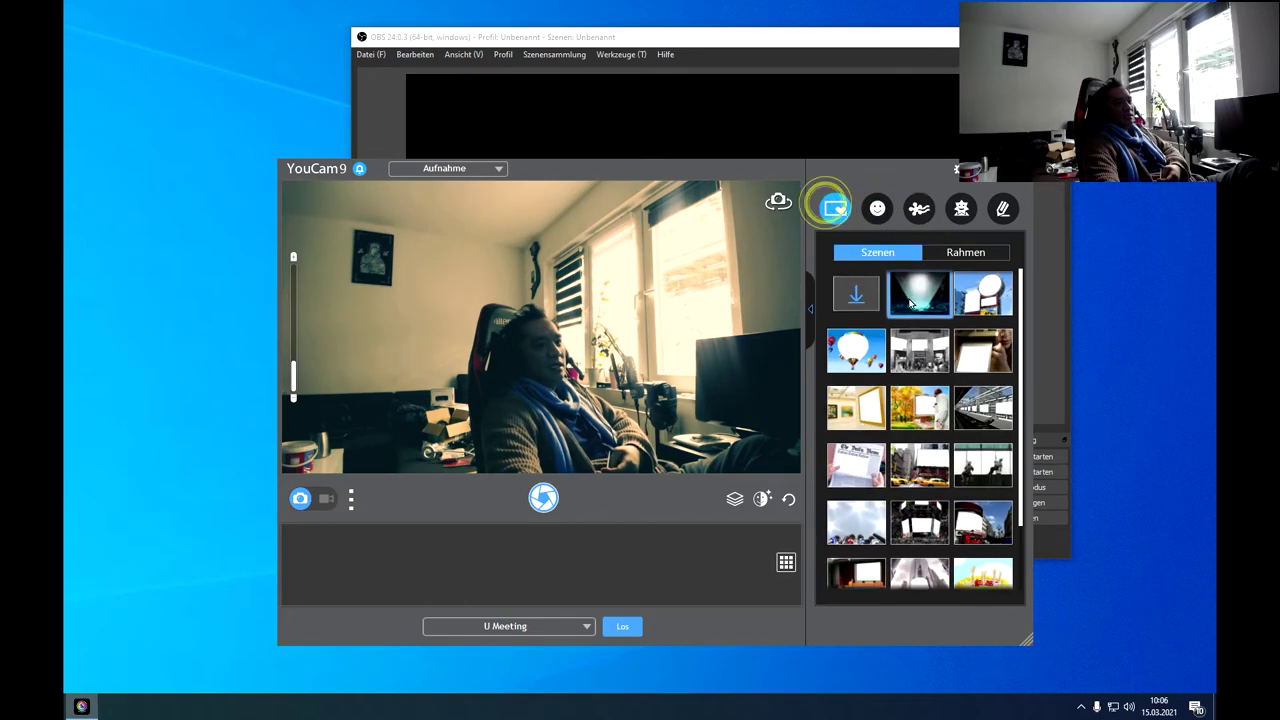
click(877, 208)
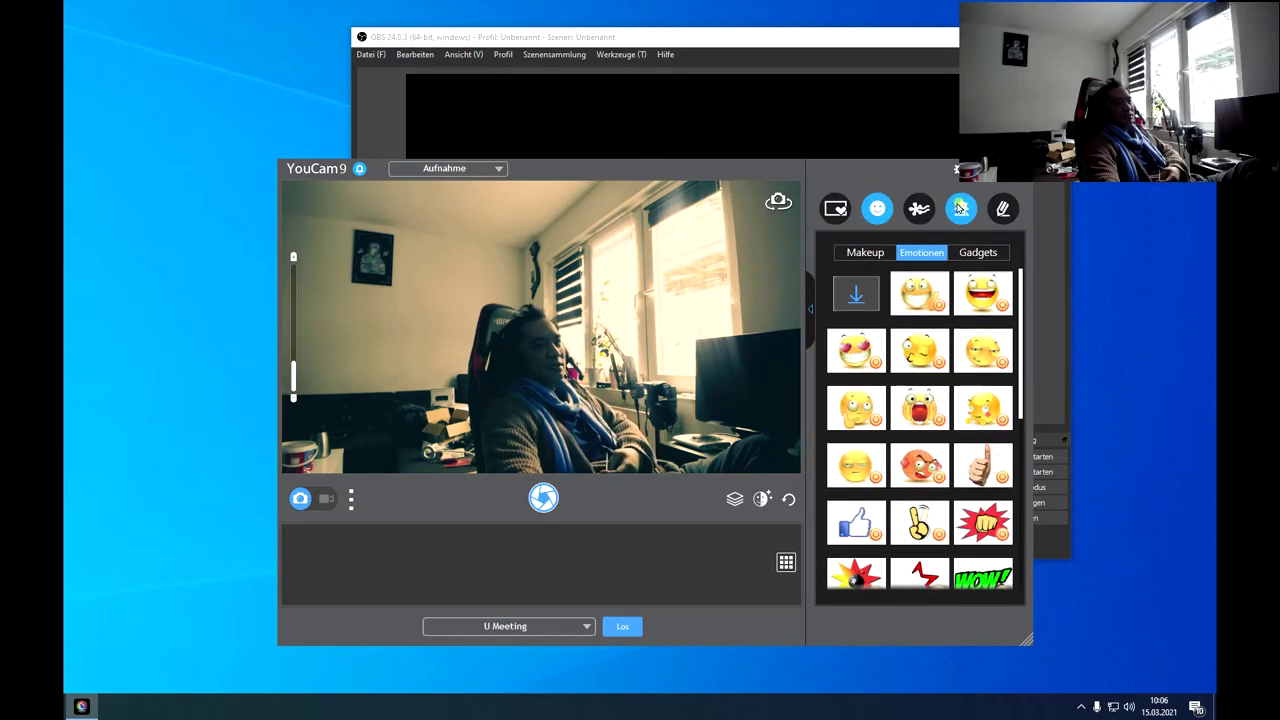
Demonstrate the floating hearts particle effect on the YouCam webcam image, and replace it with the falling snowflakes effect
click(919, 208)
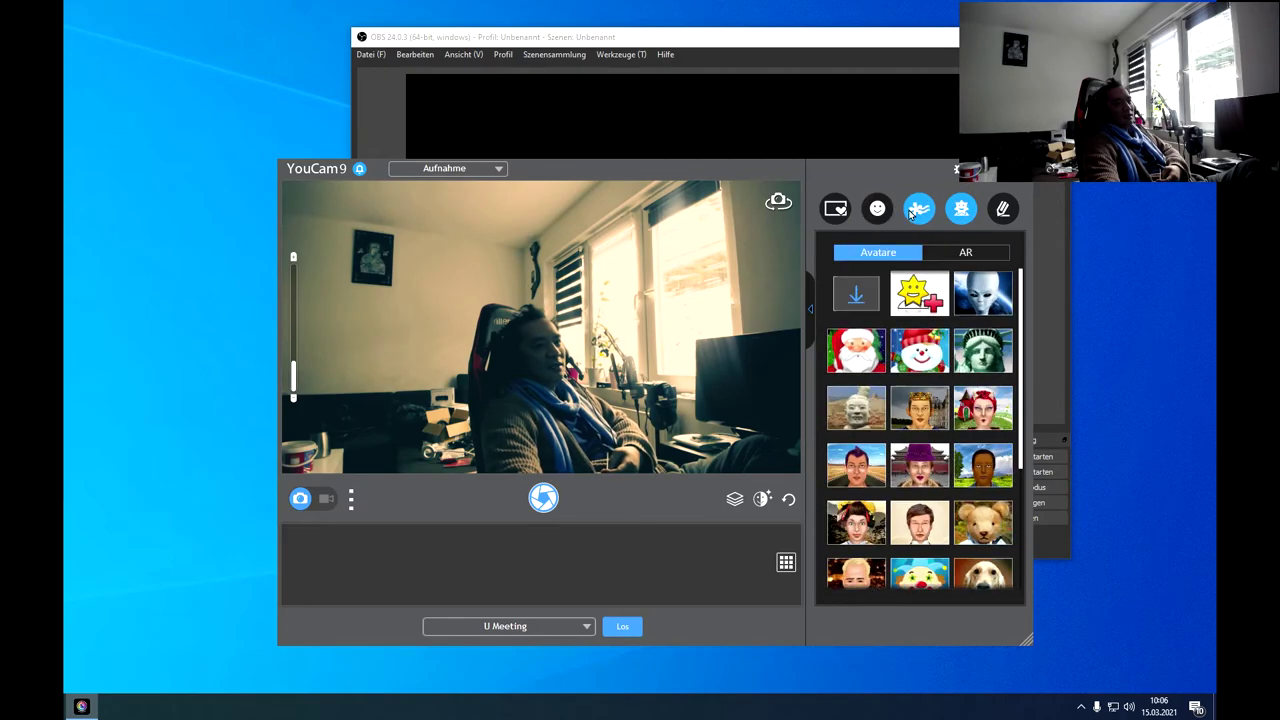
click(857, 254)
scroll(930, 460, down, 5)
click(935, 499)
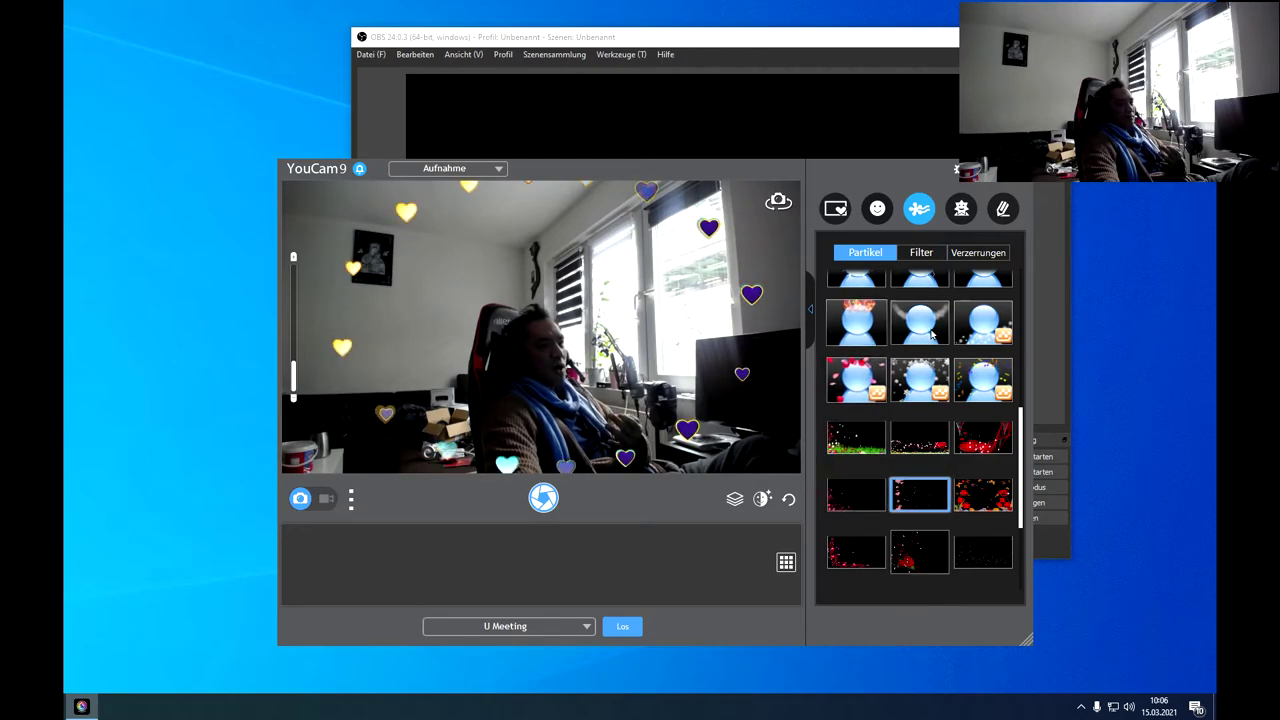
click(934, 380)
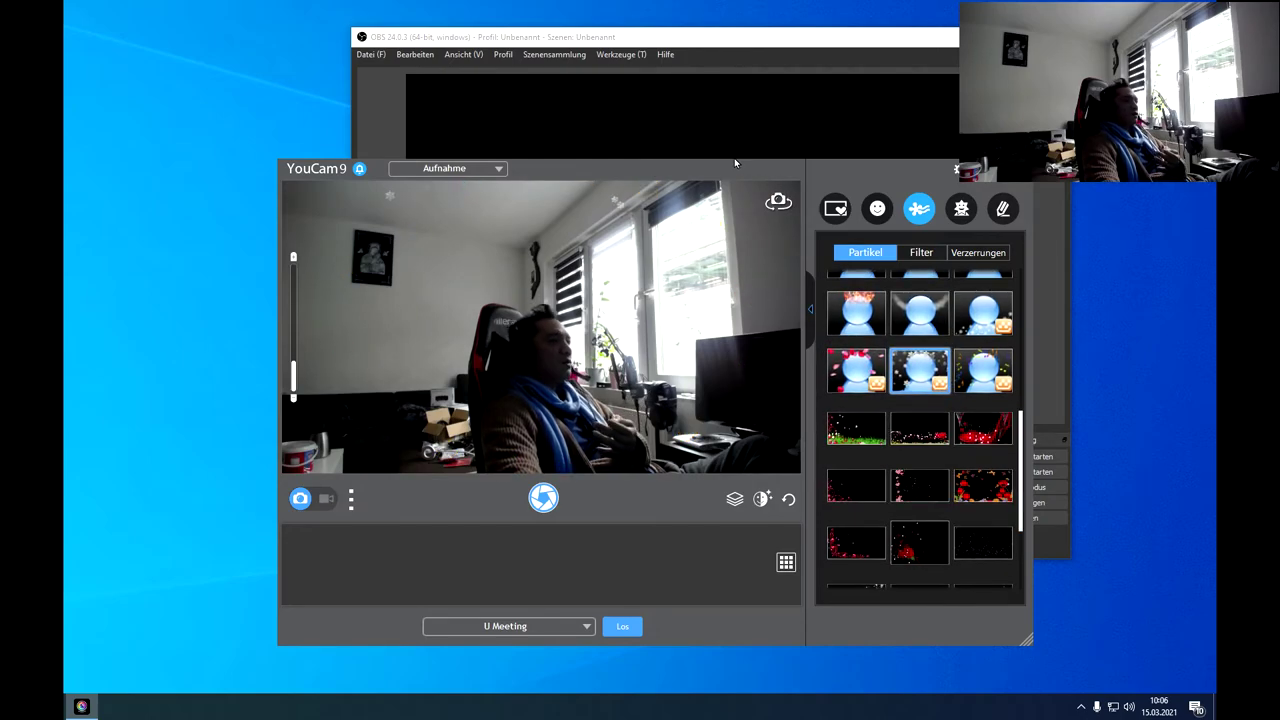
Bring up the ManyCam window and move the YouCam window lower so that both webcam previews can be compared
drag(742, 168, 751, 205)
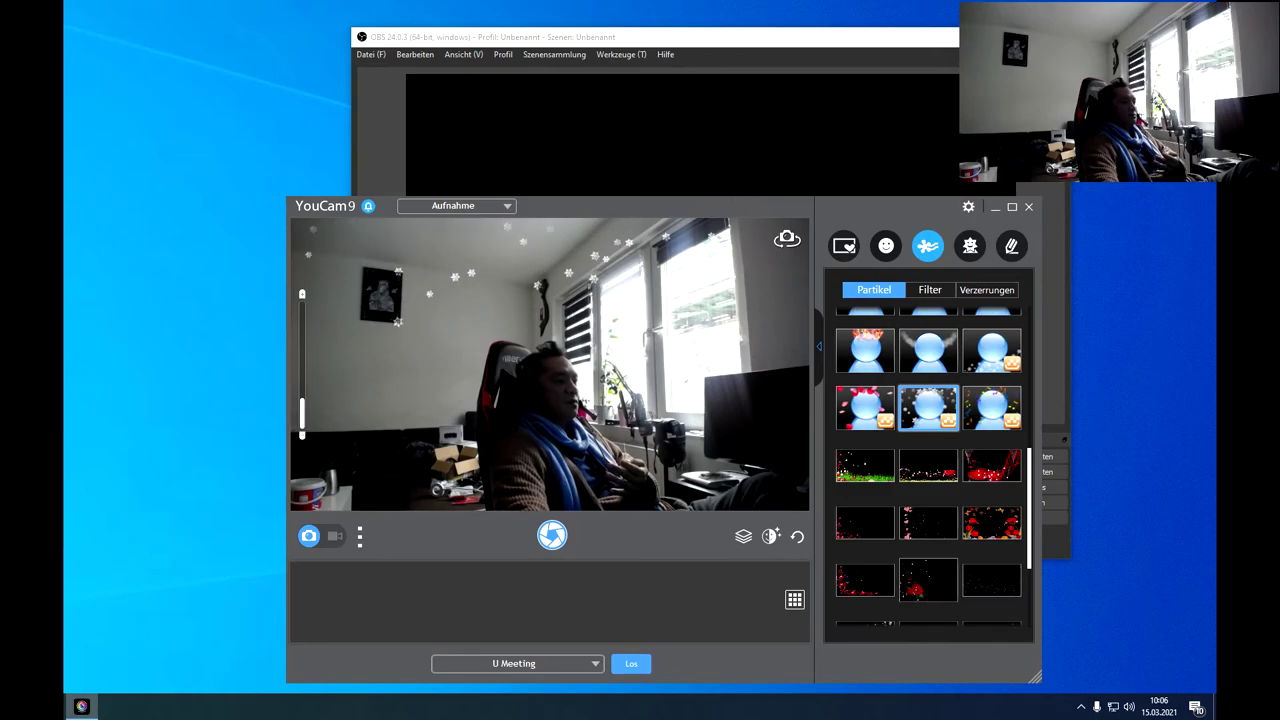
click(81, 706)
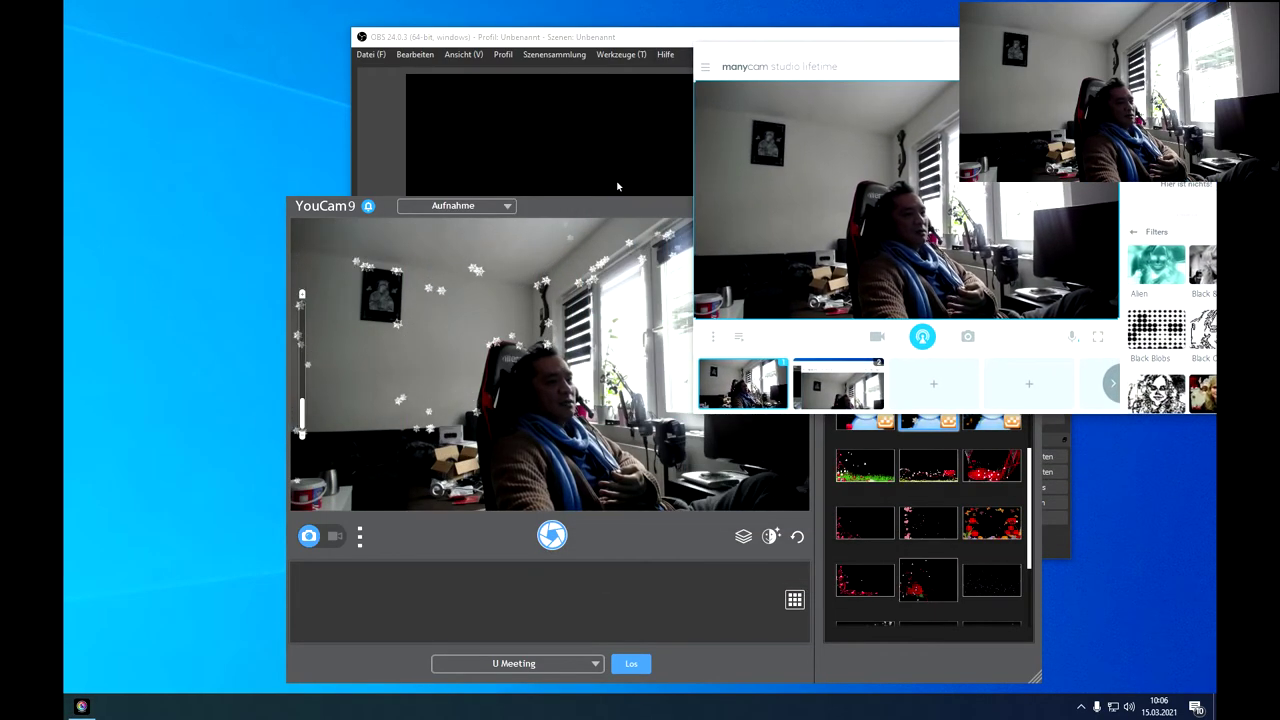
drag(605, 206, 607, 277)
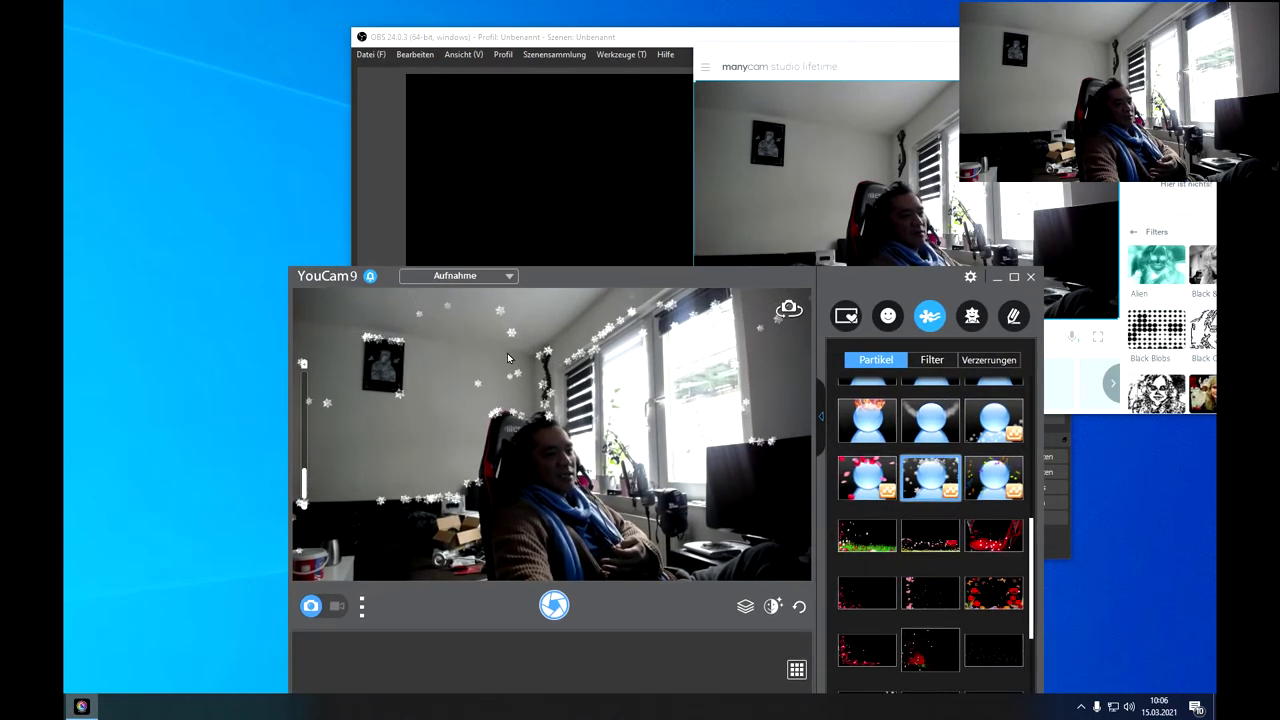
Apply the particle effect with a red heart ribbon and flower meadow, and move the Screen Recorder window out of the way
click(938, 537)
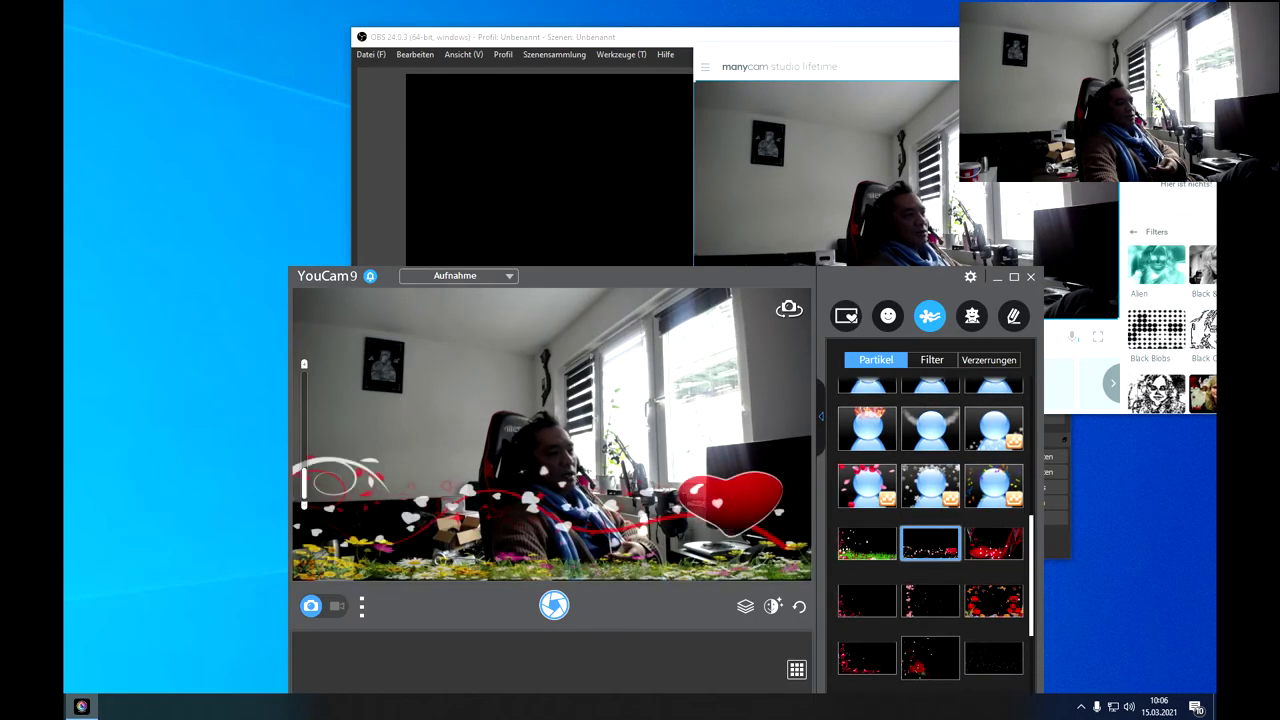
drag(571, 46, 1062, 305)
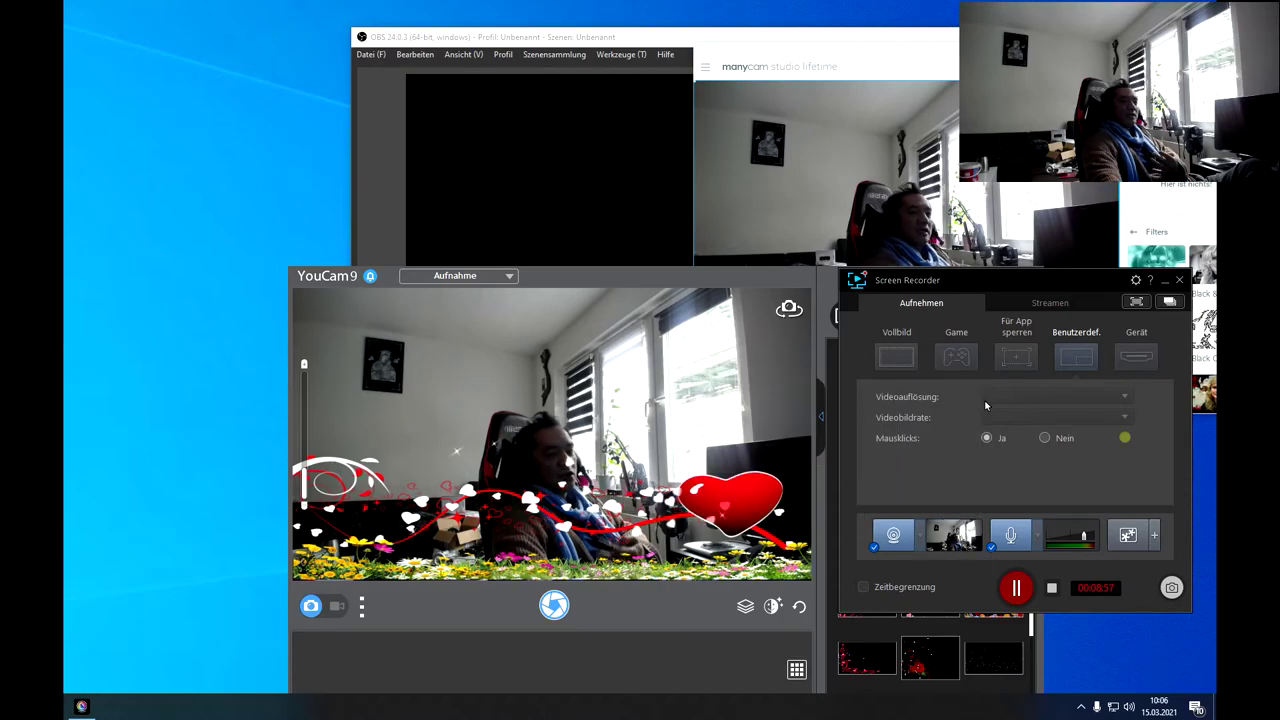
drag(1035, 281, 62, 140)
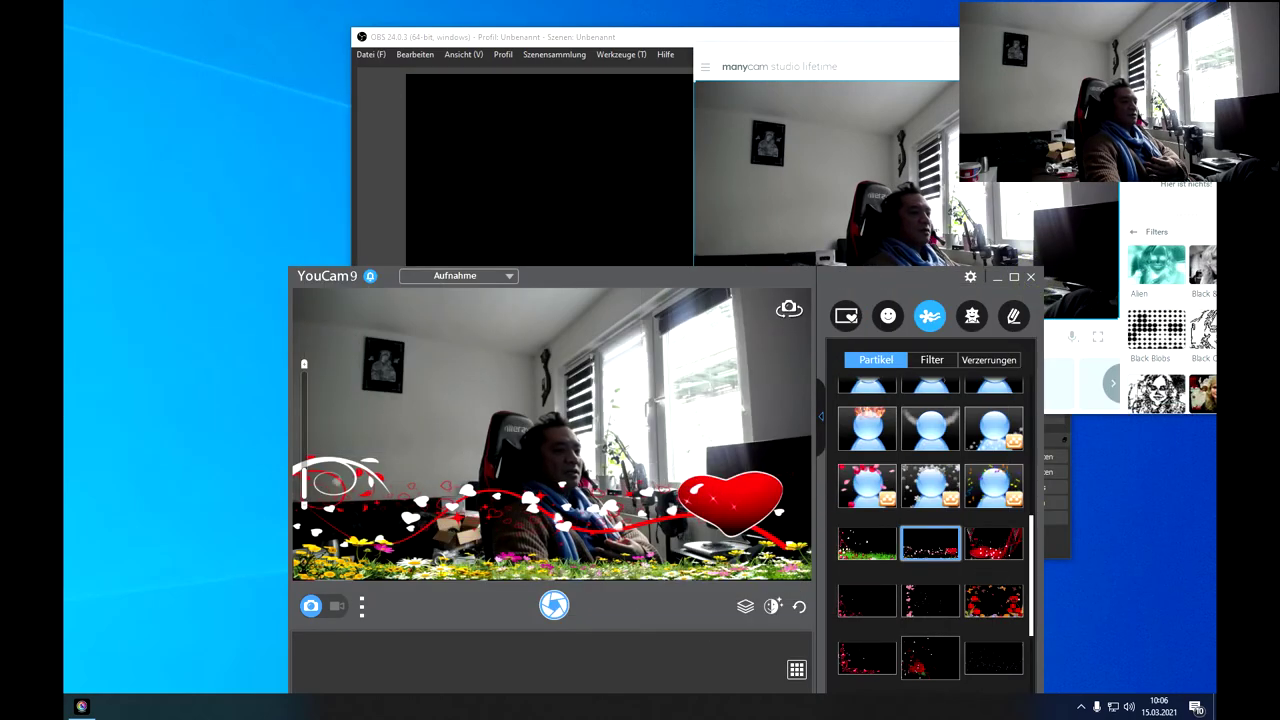
Try the grass meadow, red roses and bubbles particle effects on the webcam image, and finish with the red roses effect
click(857, 540)
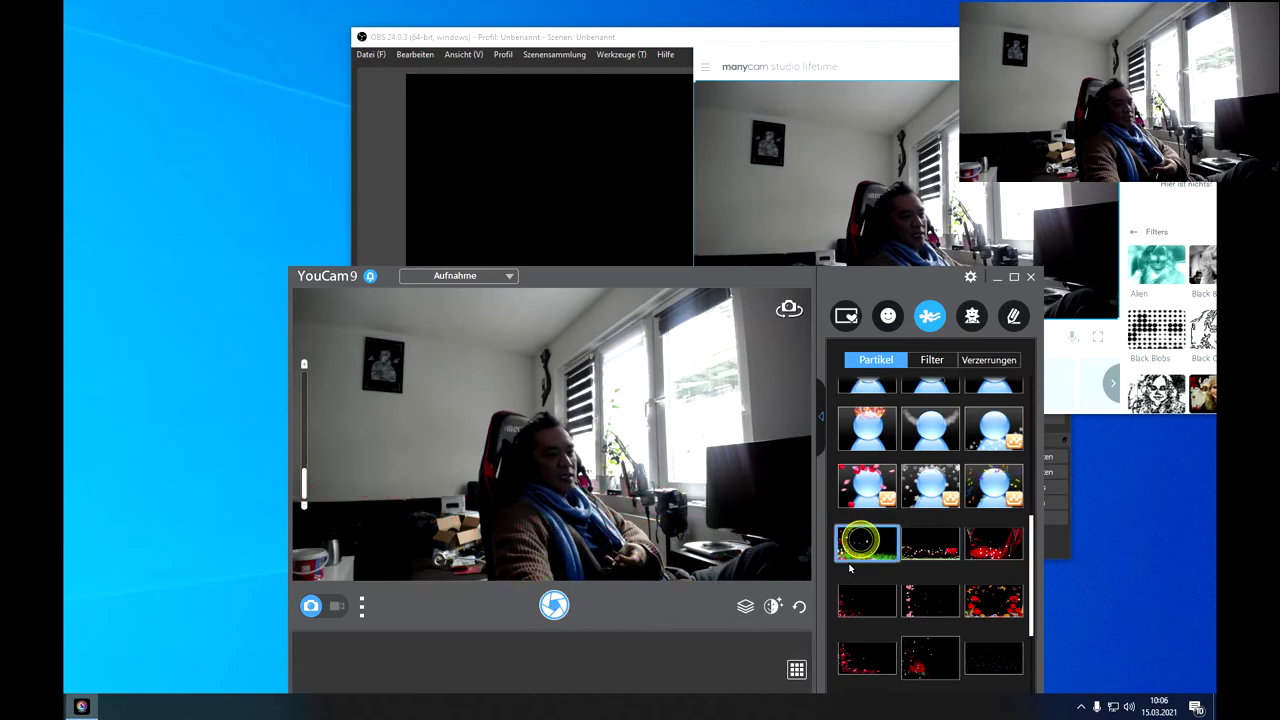
scroll(920, 600, down, 1)
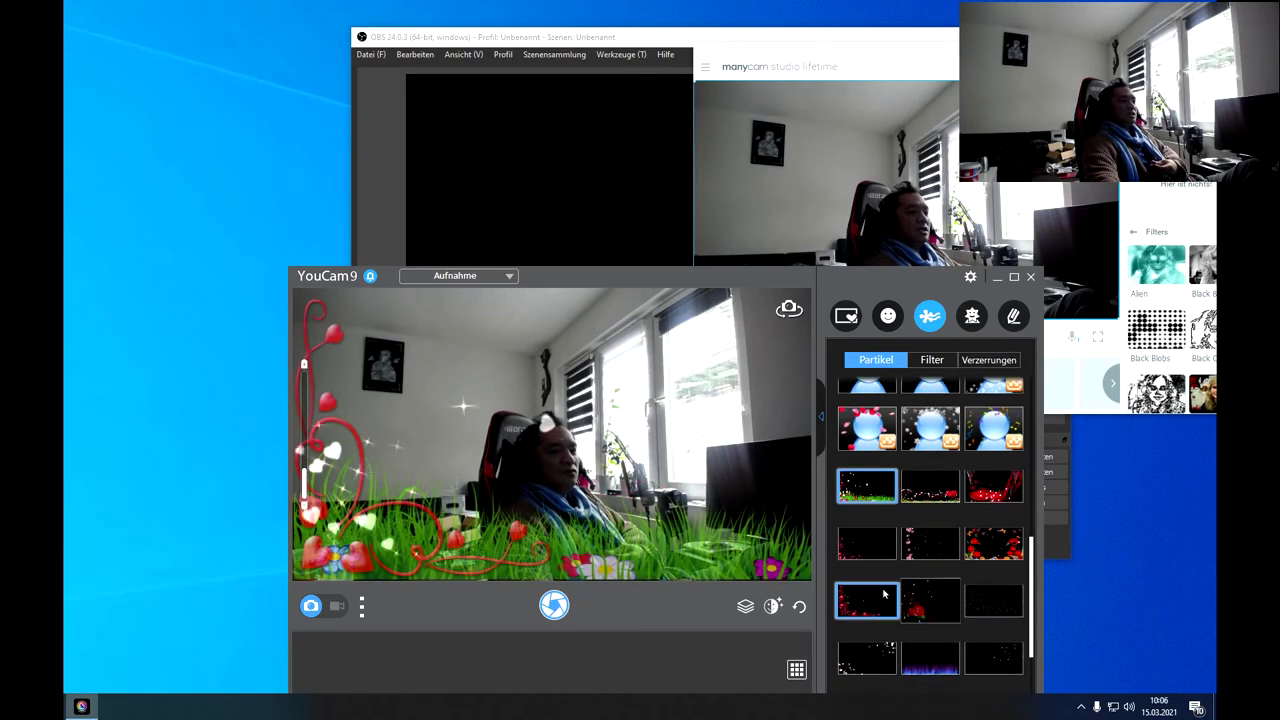
click(930, 606)
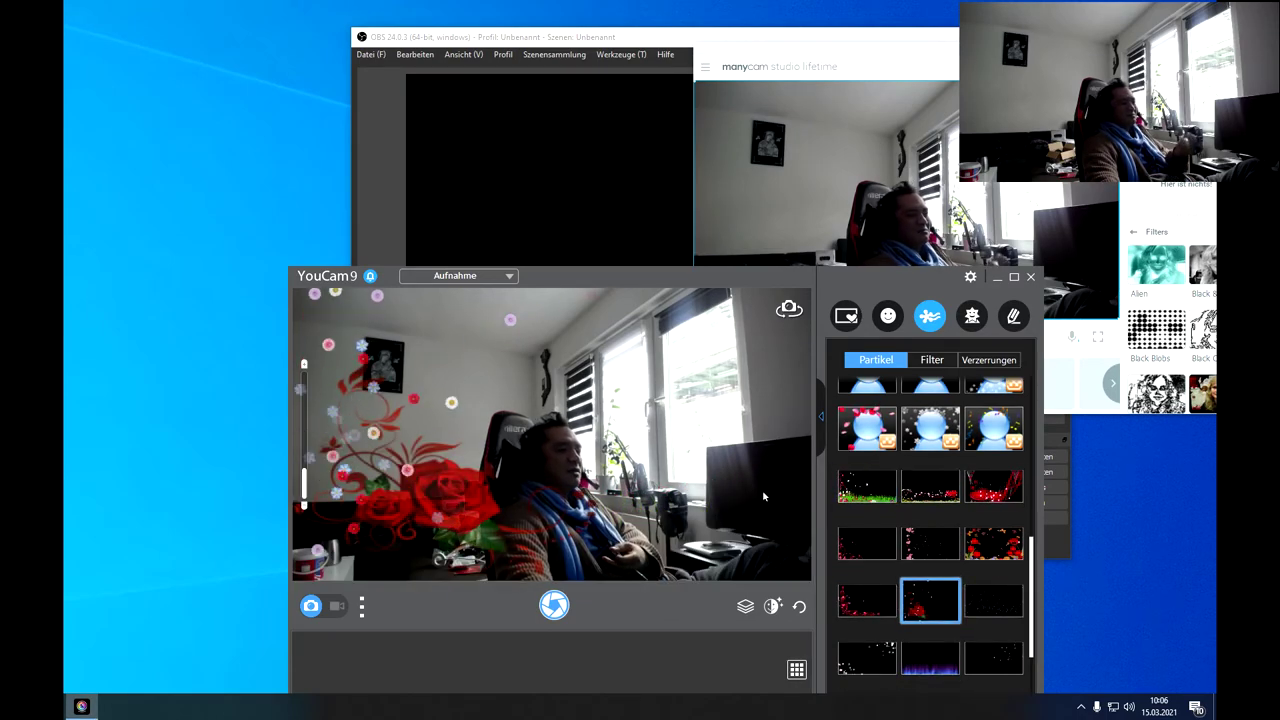
click(976, 597)
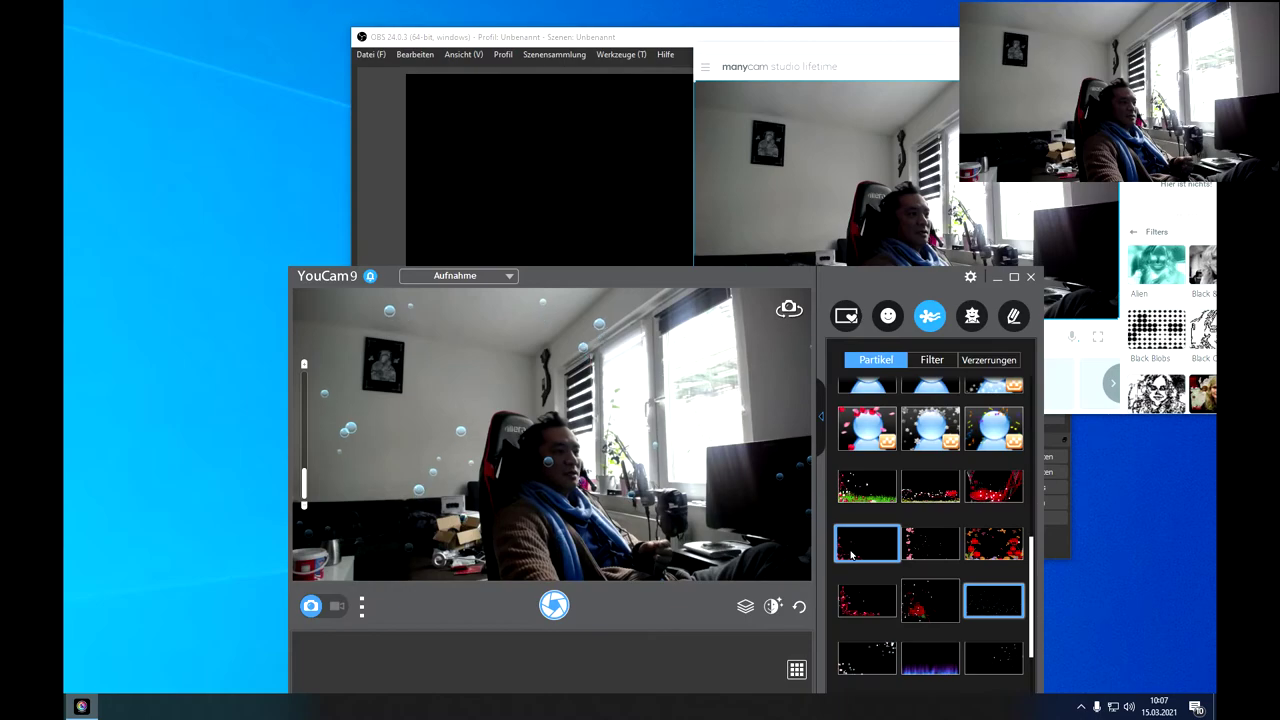
click(938, 588)
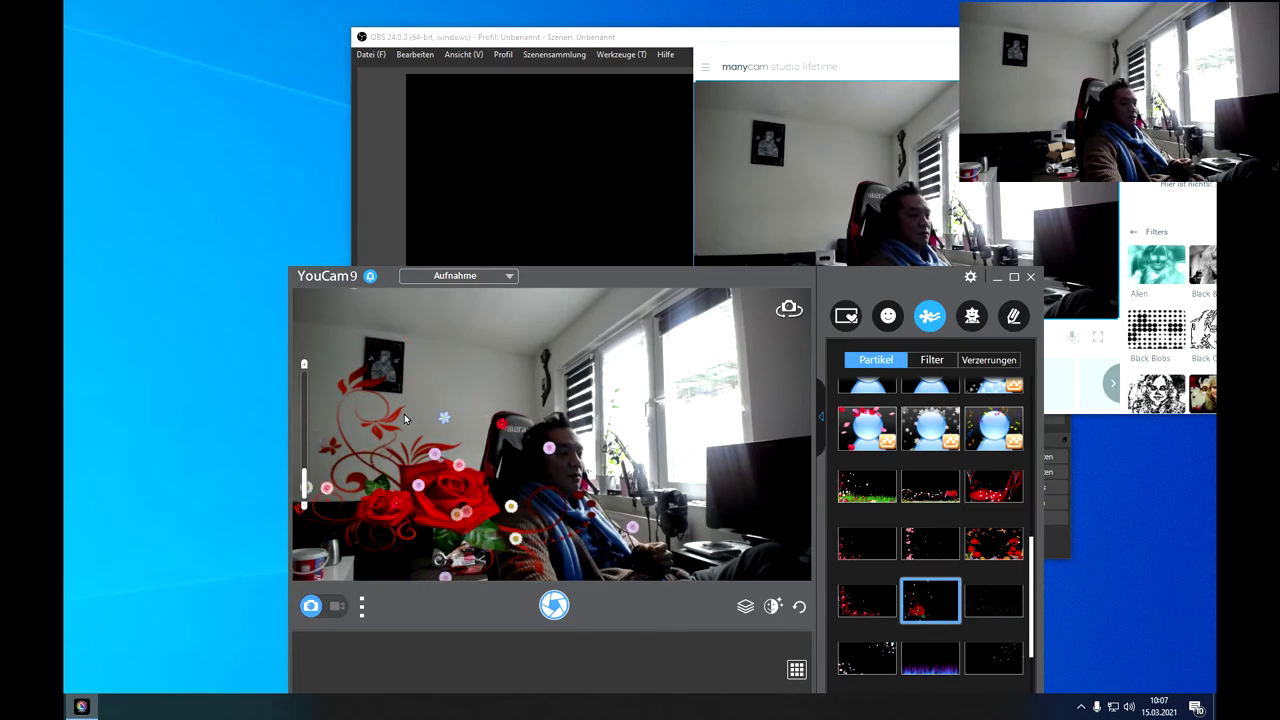
Move the YouCam window up and toward the desktop's left side, and bring the OBS window to the foreground
drag(636, 276, 620, 164)
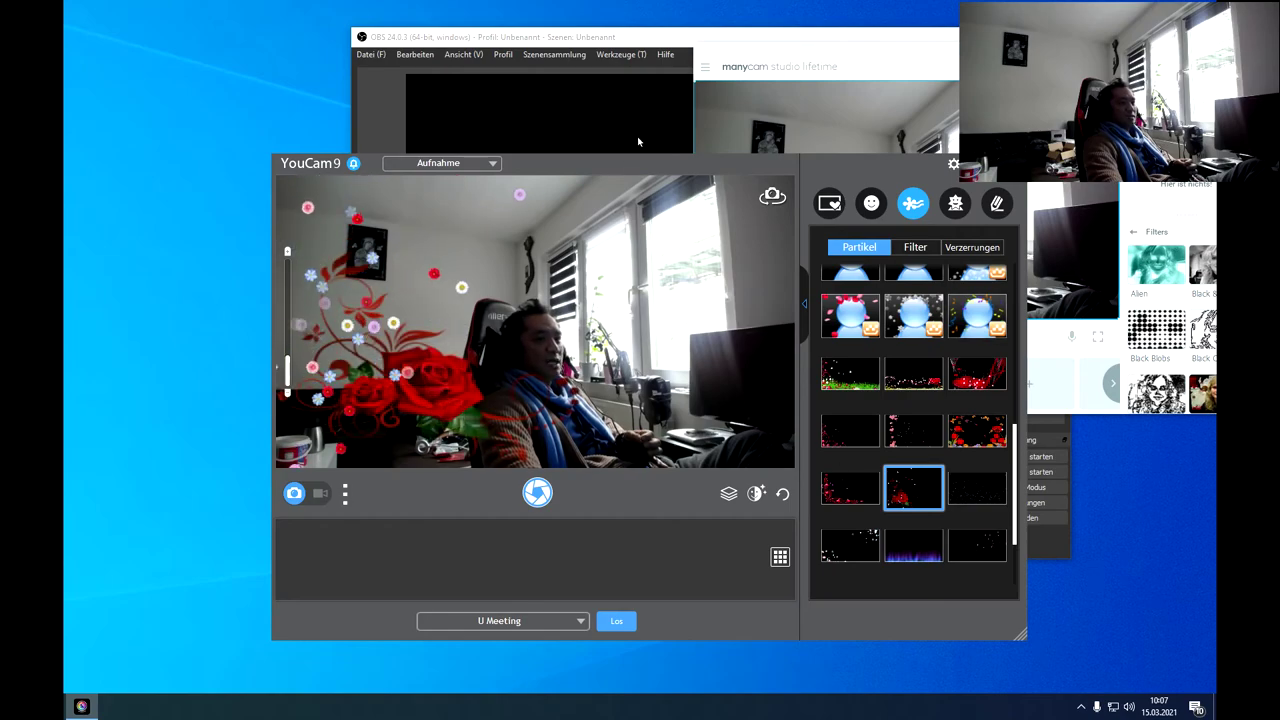
drag(612, 164, 501, 190)
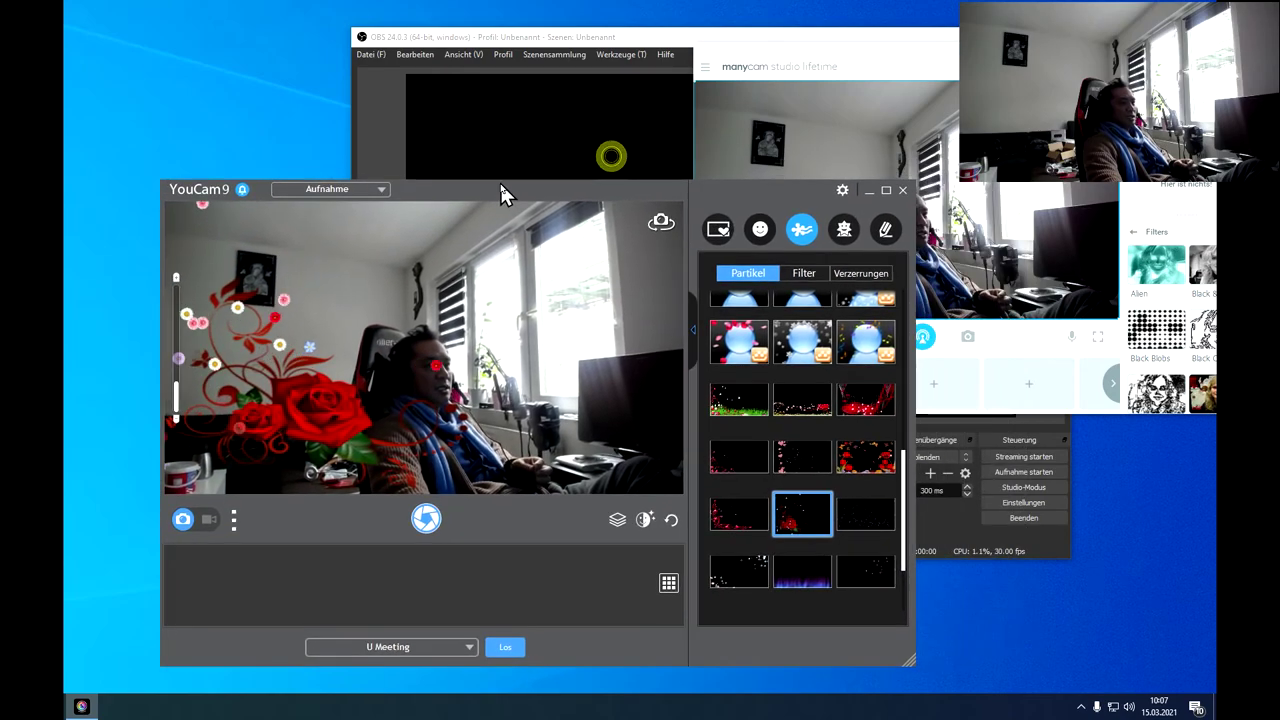
click(607, 40)
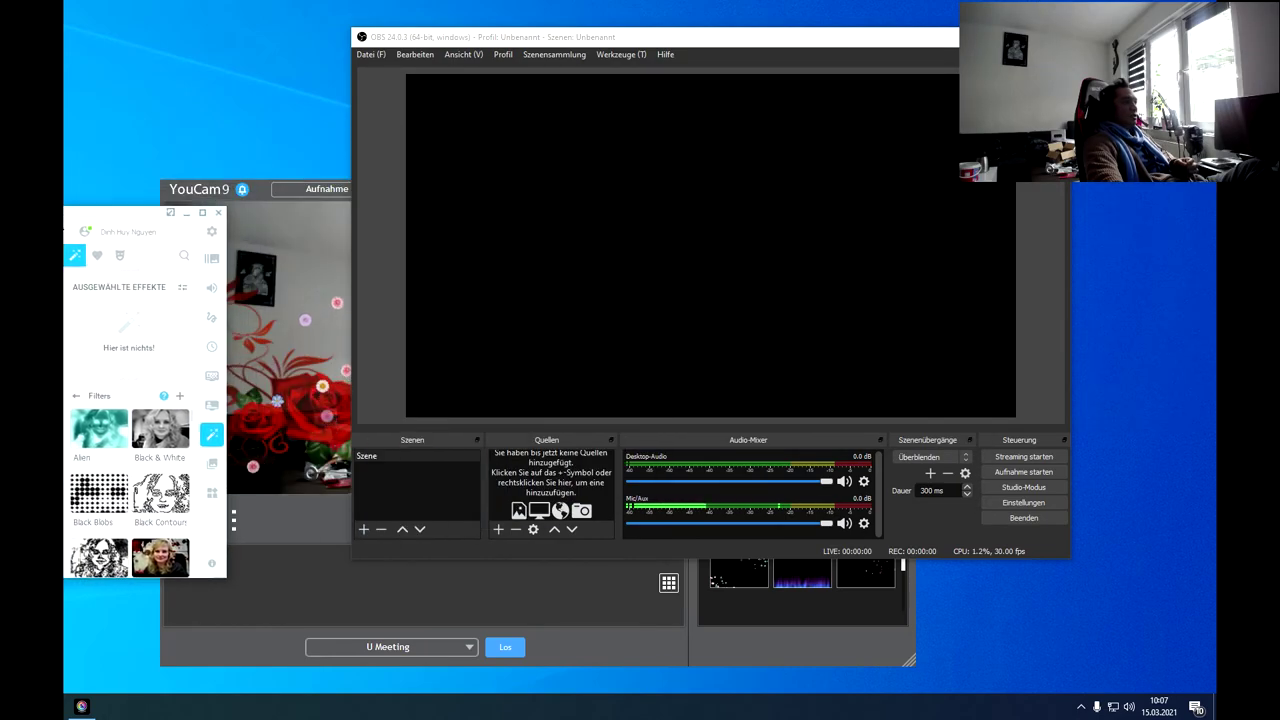
Minimize the OBS and ManyCam windows and move the YouCam window up toward the middle of the desktop
click(995, 37)
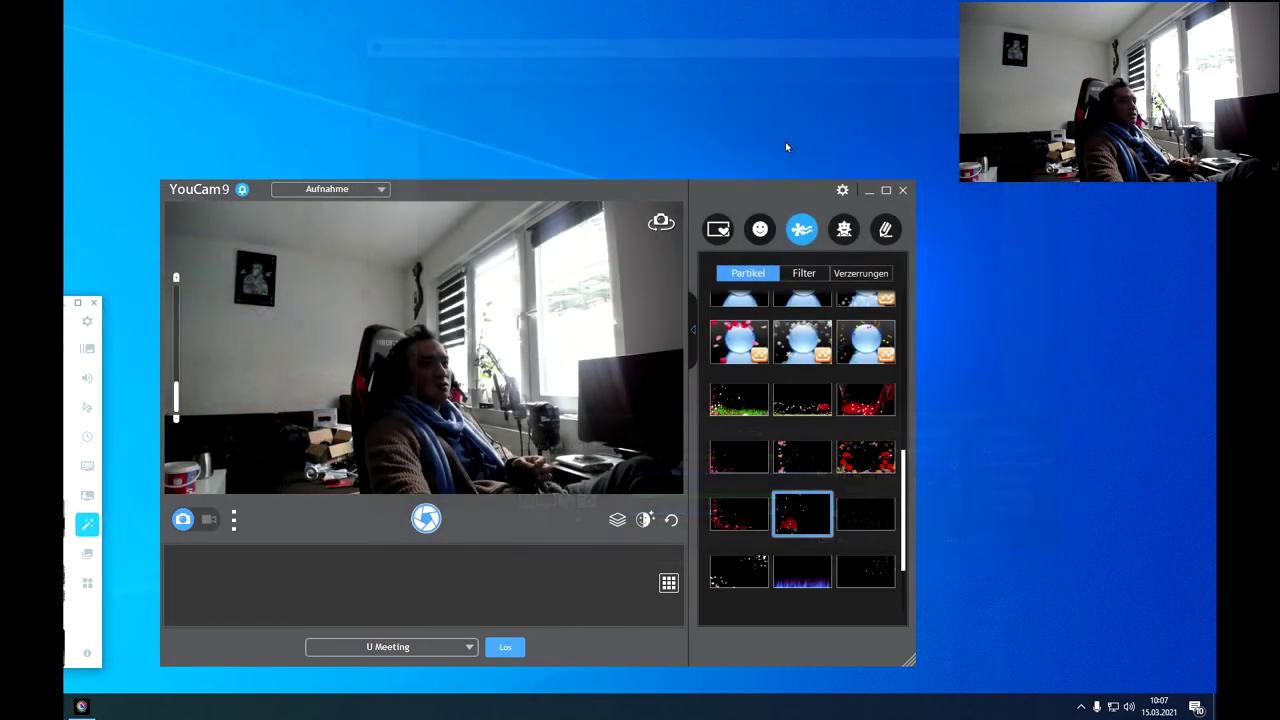
drag(559, 190, 760, 36)
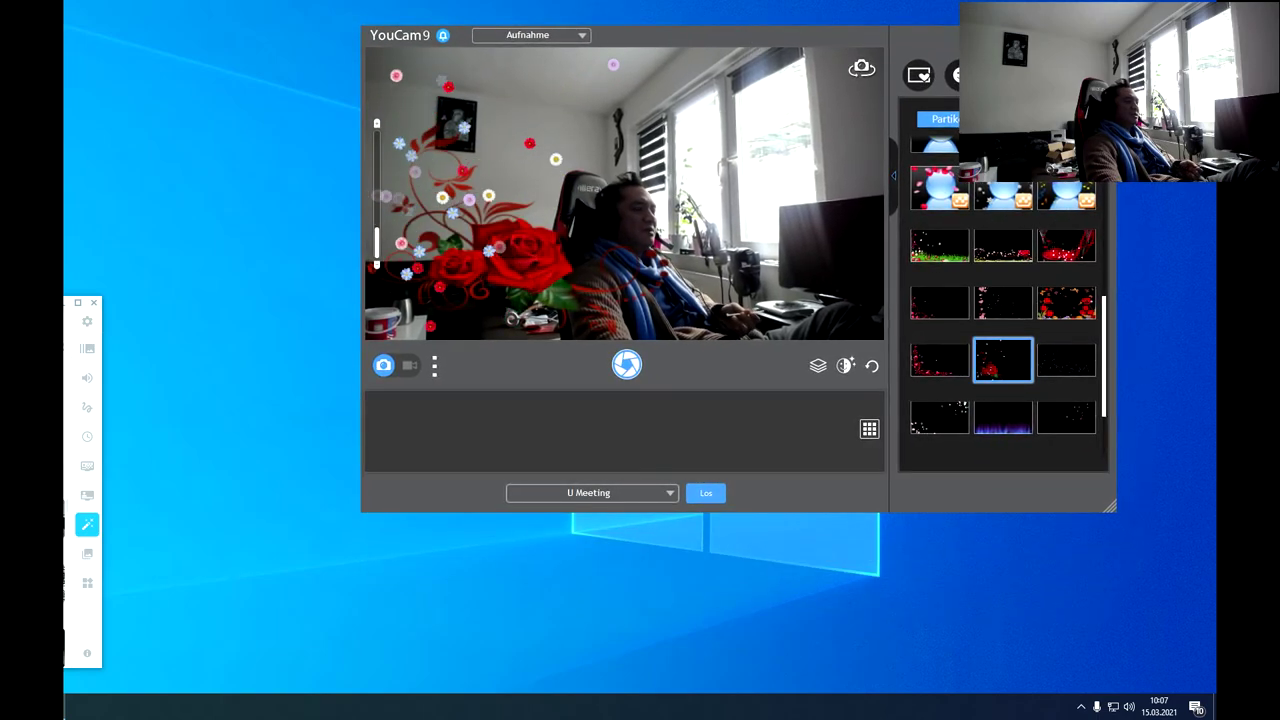
drag(80, 303, 100, 106)
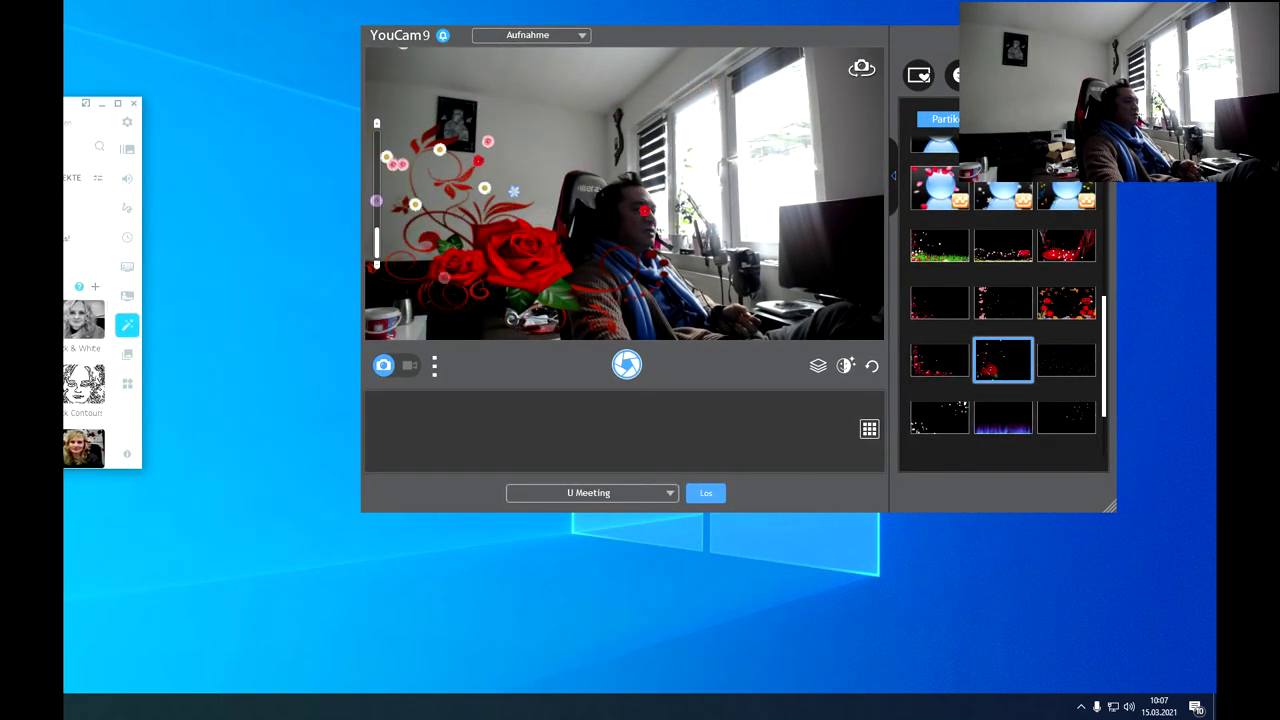
click(101, 103)
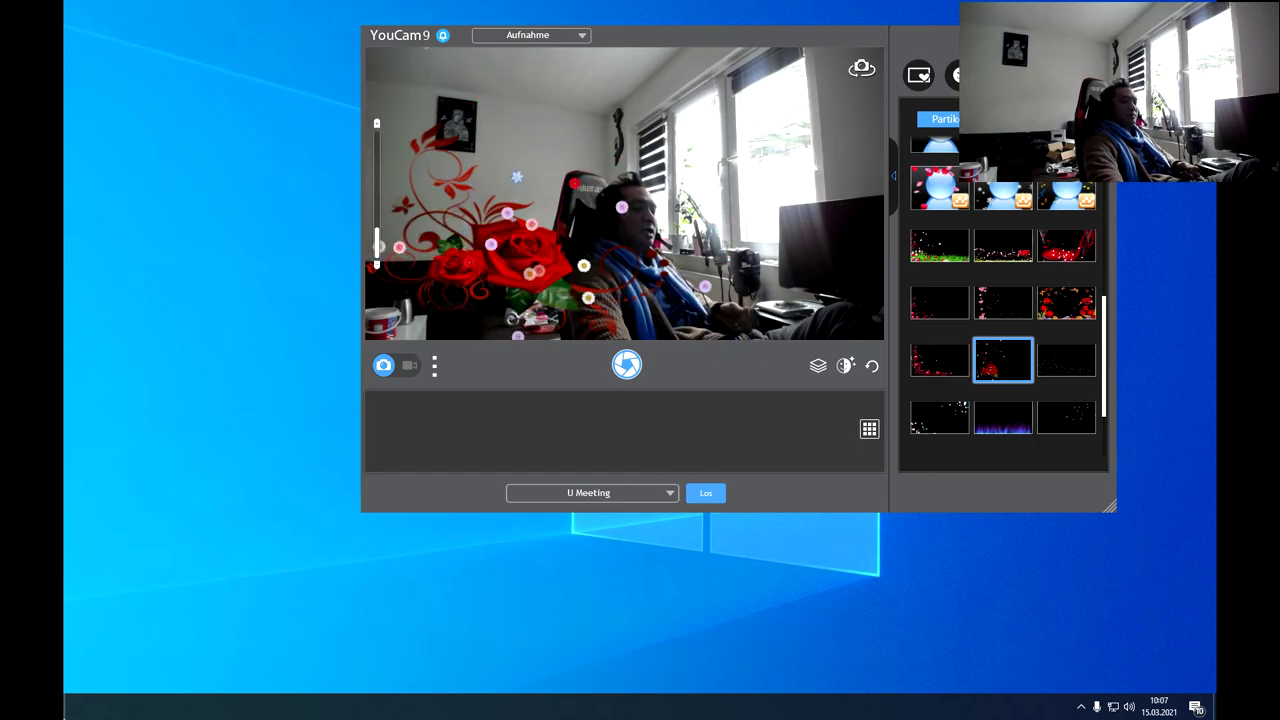
Try the red petals and blue flames particle effects on the webcam image, and turn the flames effect off
click(940, 360)
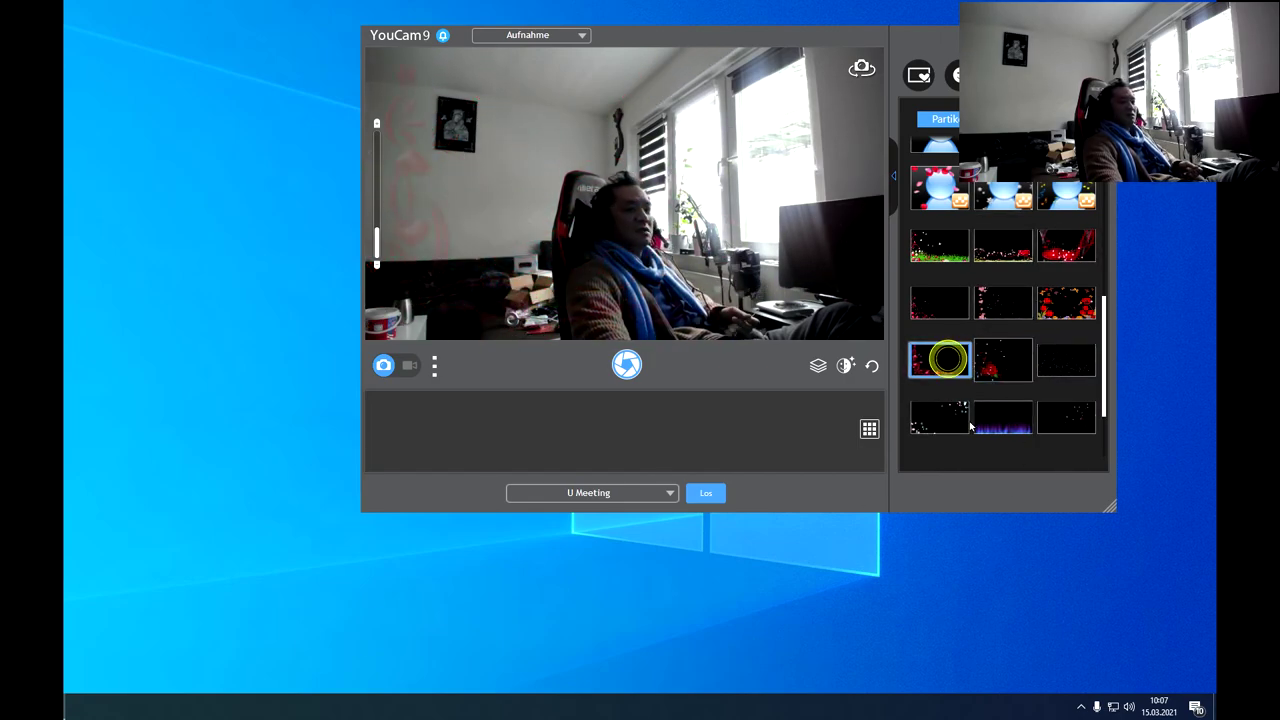
click(1008, 416)
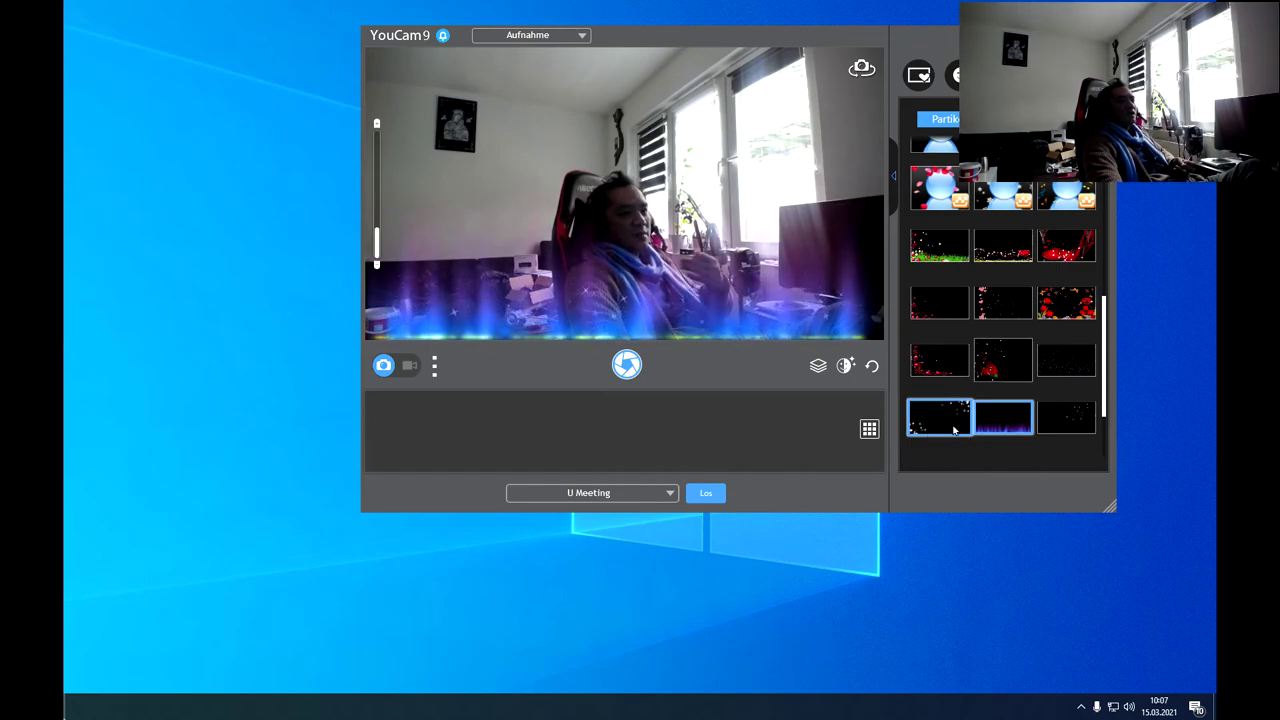
click(1014, 413)
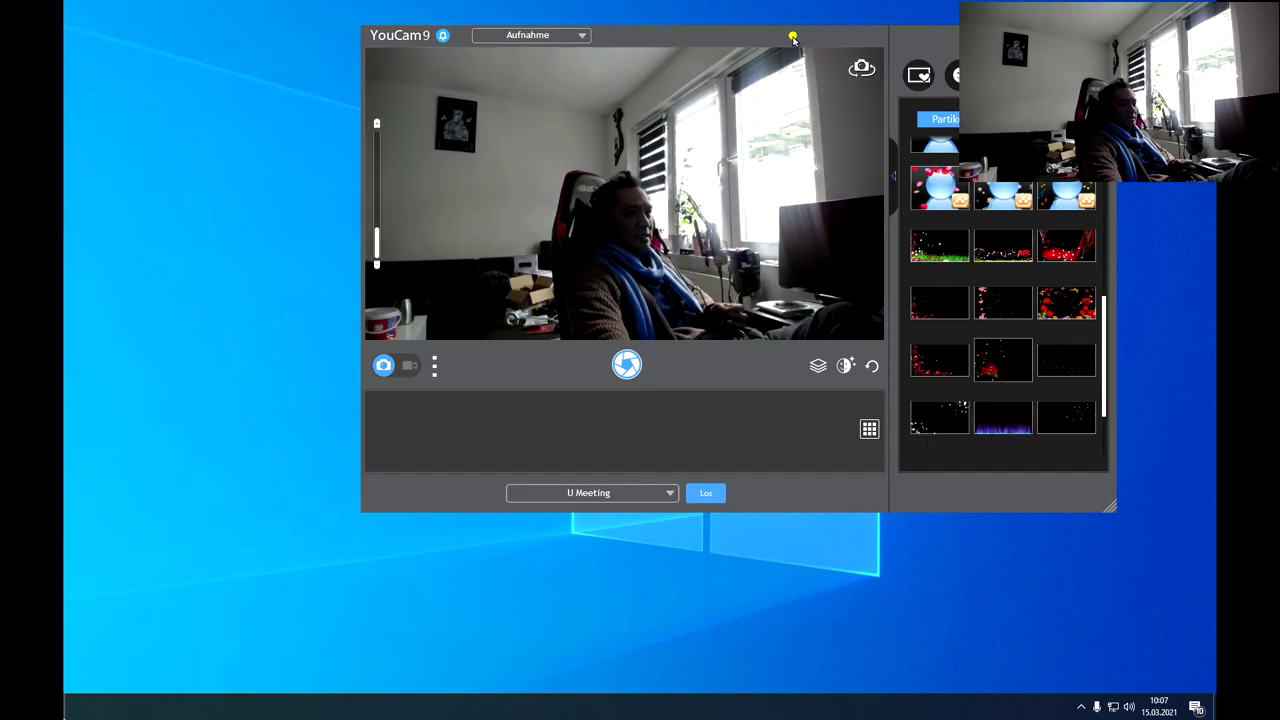
Apply the falling snowflakes particle effect to the webcam image and place the whole YouCam window clear of the webcam overlay
drag(792, 38, 612, 152)
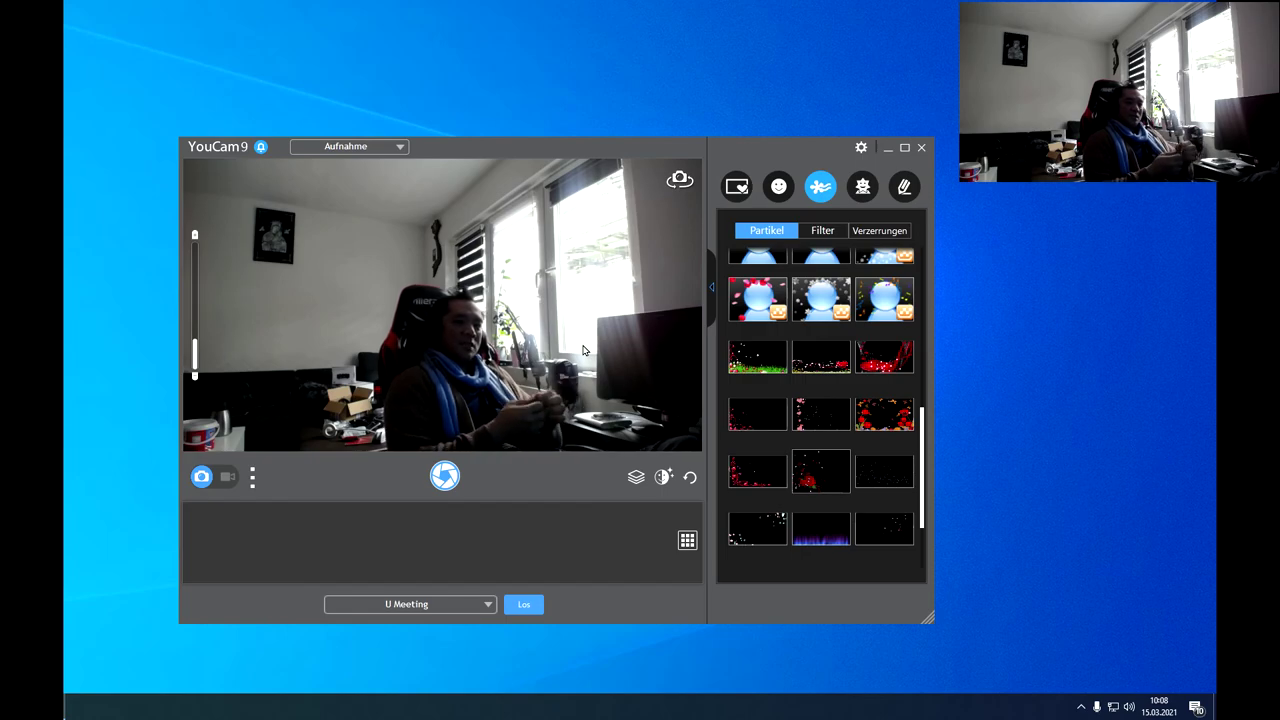
click(812, 306)
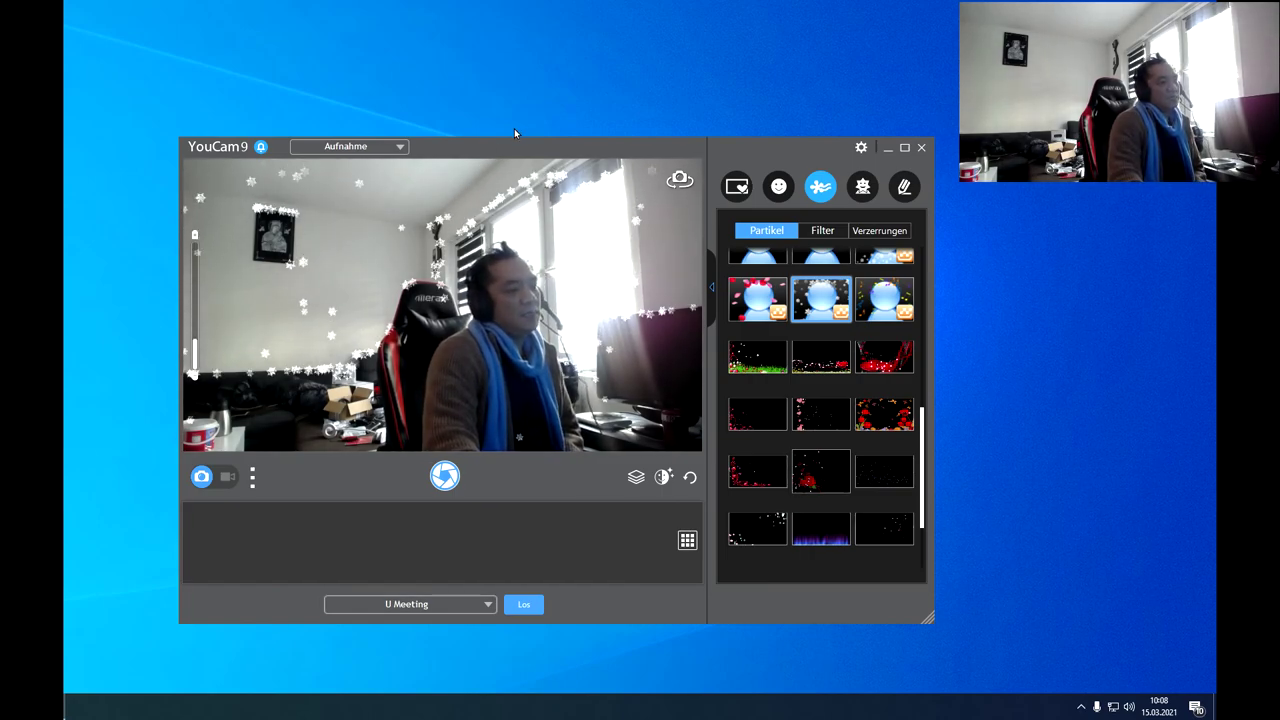
drag(507, 151, 457, 75)
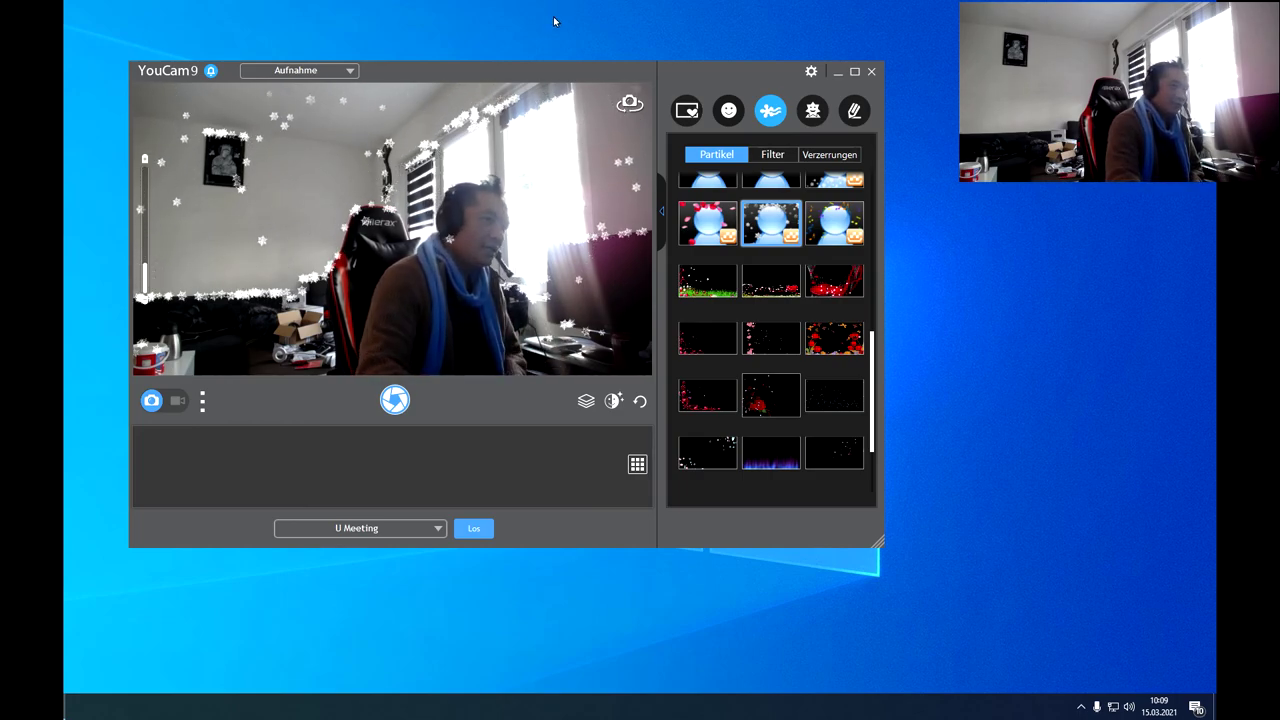
drag(631, 70, 638, 97)
click(1074, 231)
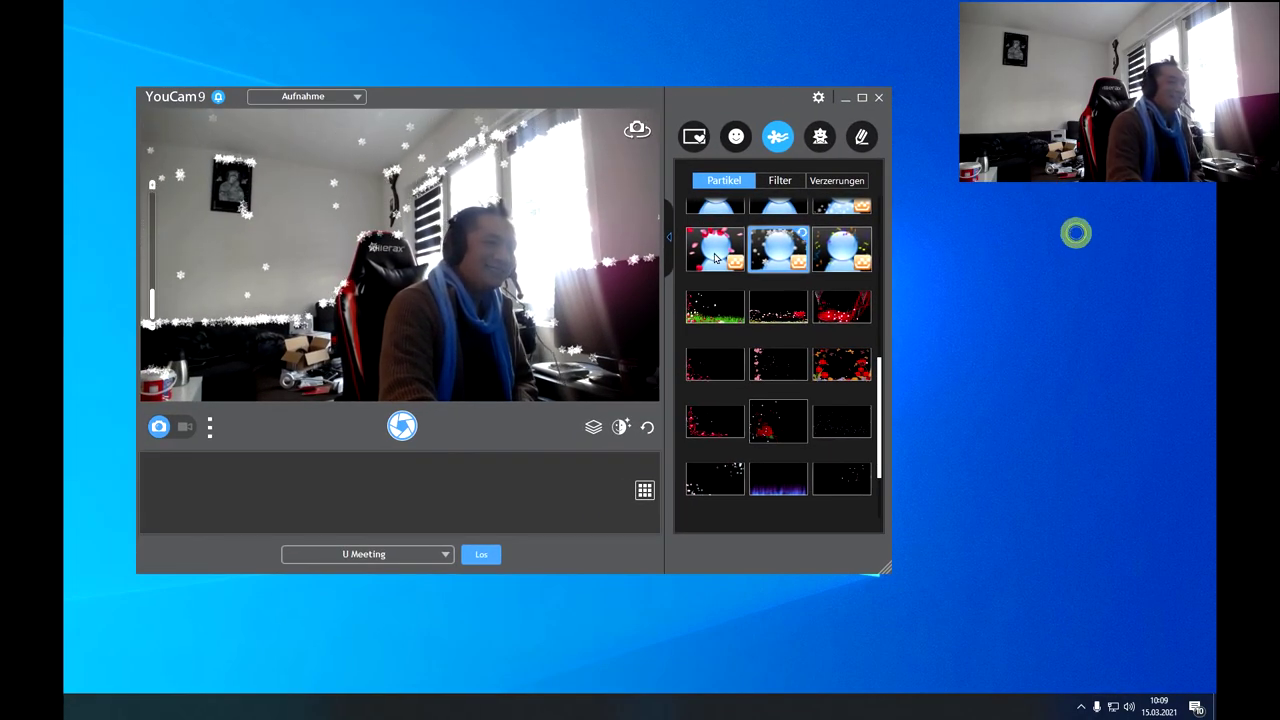